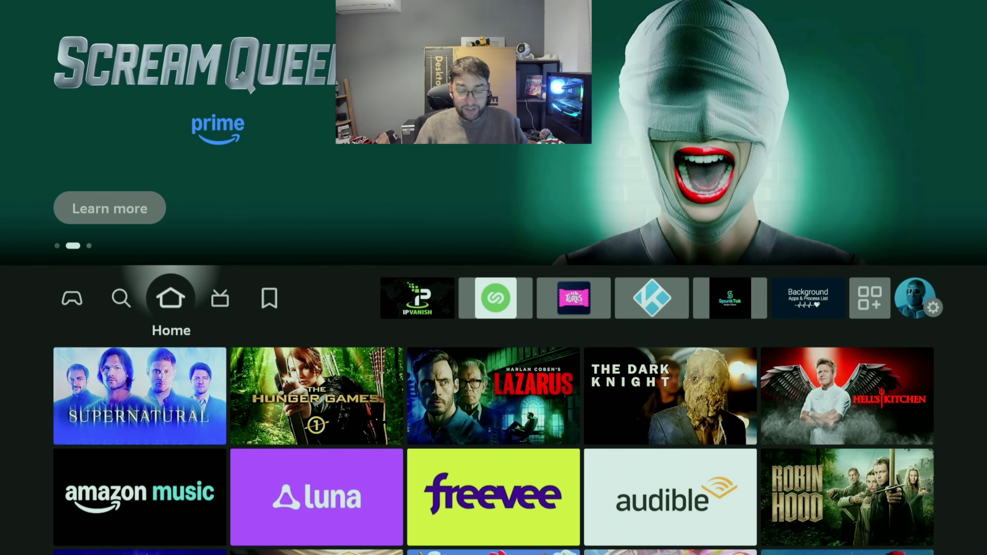
# Search Fire TV for 'IP', pick the Ipvanish suggestion, then return to the home screen
pyautogui.press('Right')
pyautogui.press('Right')
pyautogui.press('Right')
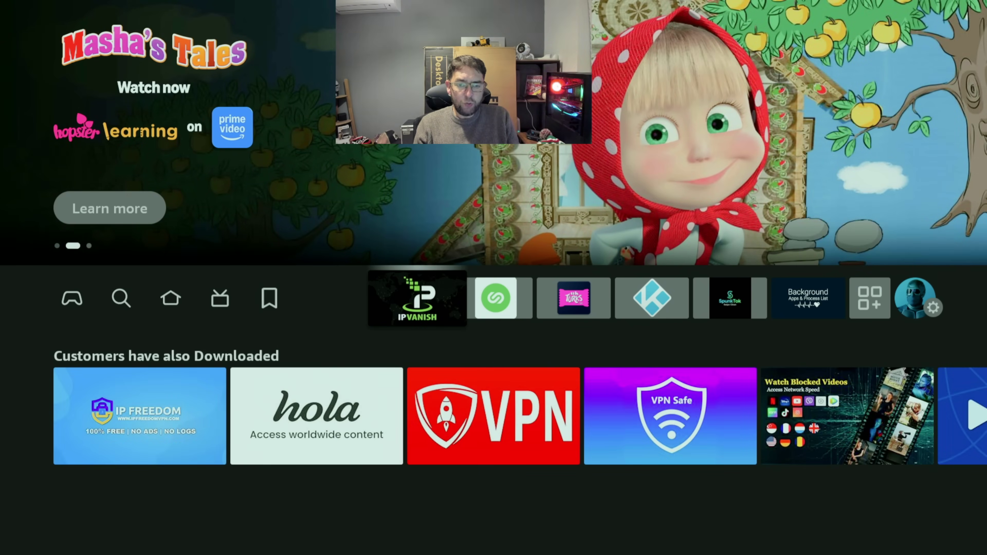
pyautogui.press('Left')
pyautogui.press('Left')
pyautogui.press('Left')
pyautogui.press('Left')
pyautogui.press('Return')
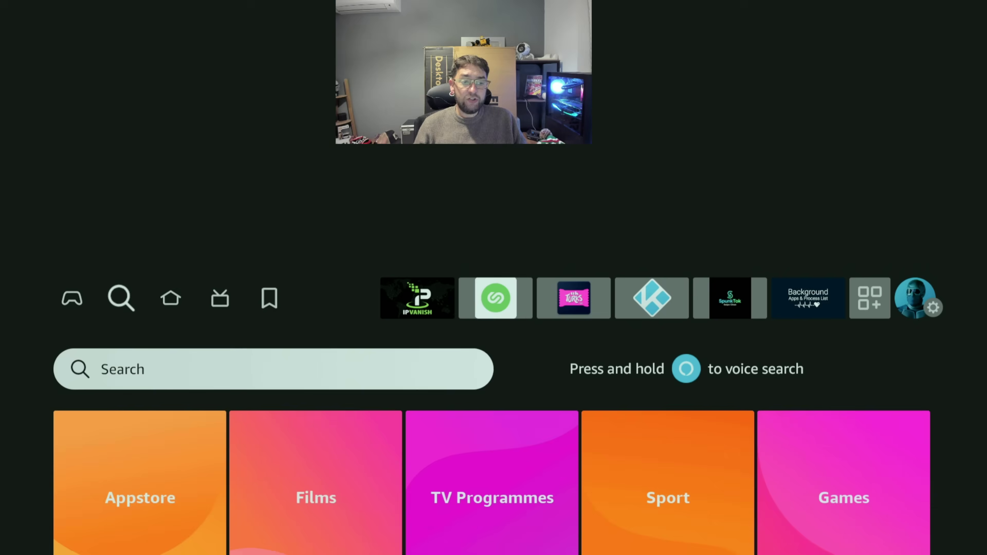
pyautogui.press('Return')
pyautogui.press('Right')
pyautogui.press('Right')
pyautogui.press('Right')
pyautogui.press('Right')
pyautogui.press('Right')
pyautogui.press('Right')
pyautogui.press('Right')
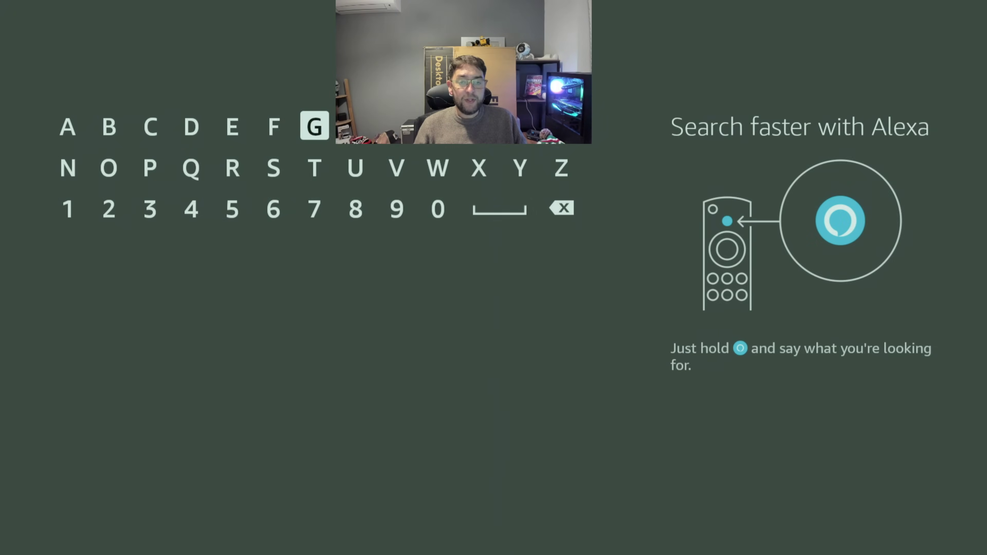
pyautogui.press('Down')
pyautogui.press('Left')
pyautogui.press('Left')
pyautogui.press('Left')
pyautogui.press('Left')
pyautogui.press('Left')
pyautogui.press('Left')
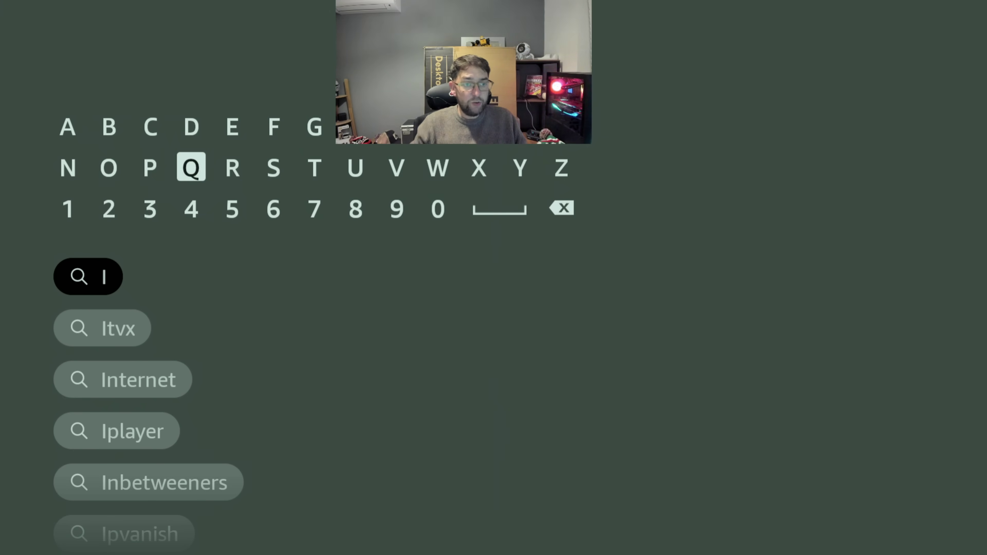
pyautogui.press('Return')
pyautogui.press('Right')
pyautogui.press('Right')
pyautogui.press('Down')
pyautogui.press('Down')
pyautogui.press('Down')
pyautogui.press('Down')
pyautogui.press('Return')
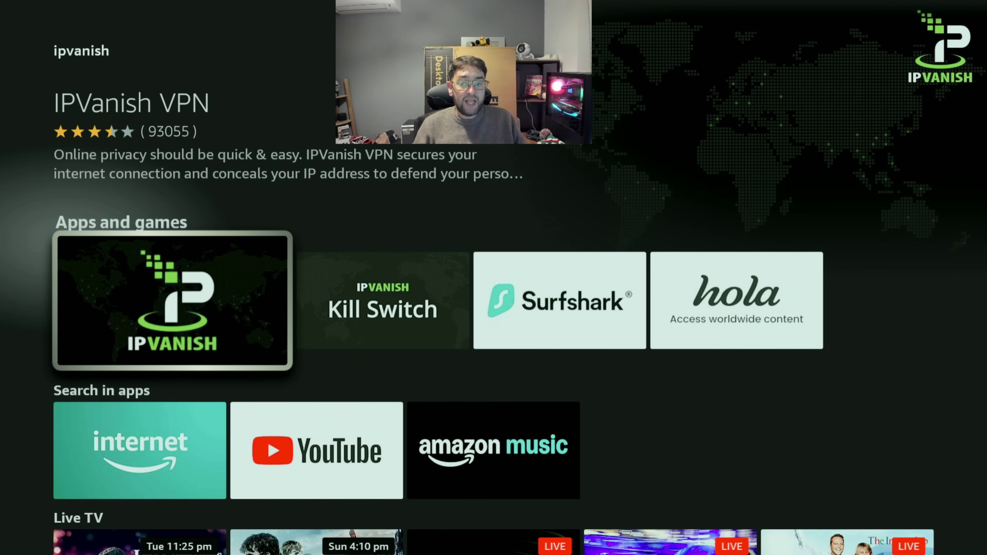
pyautogui.press('Home')
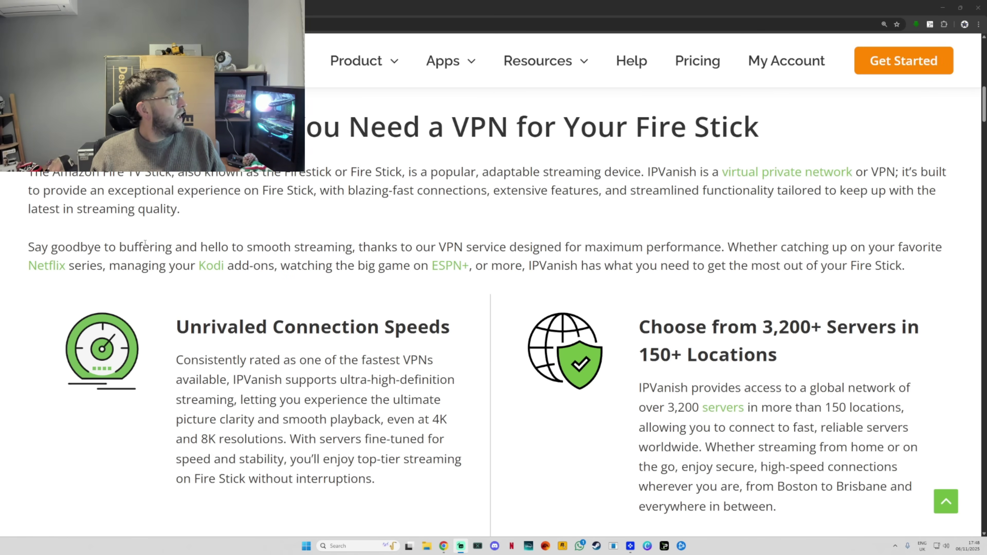
pyautogui.scroll(8, 494, 311)
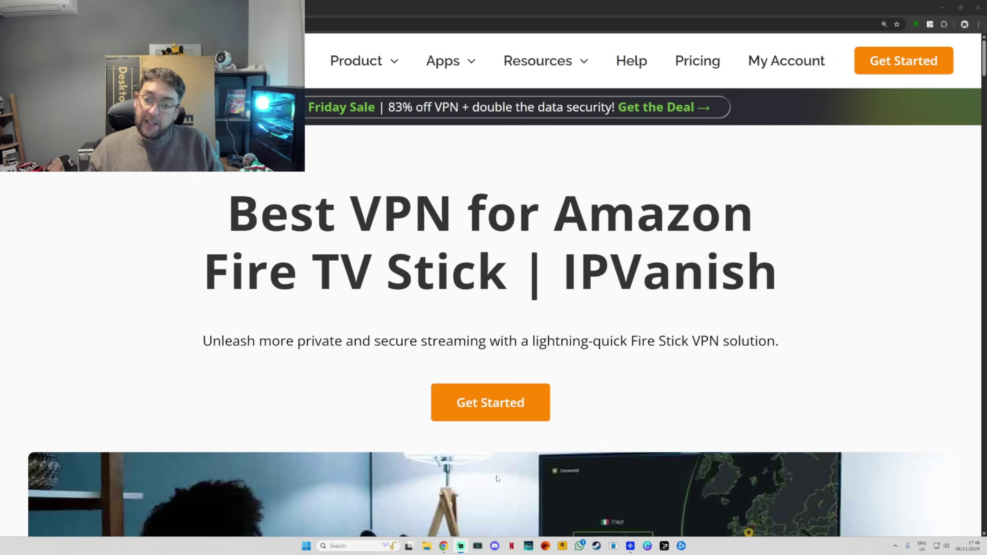
pyautogui.scroll(-12, 269, 321)
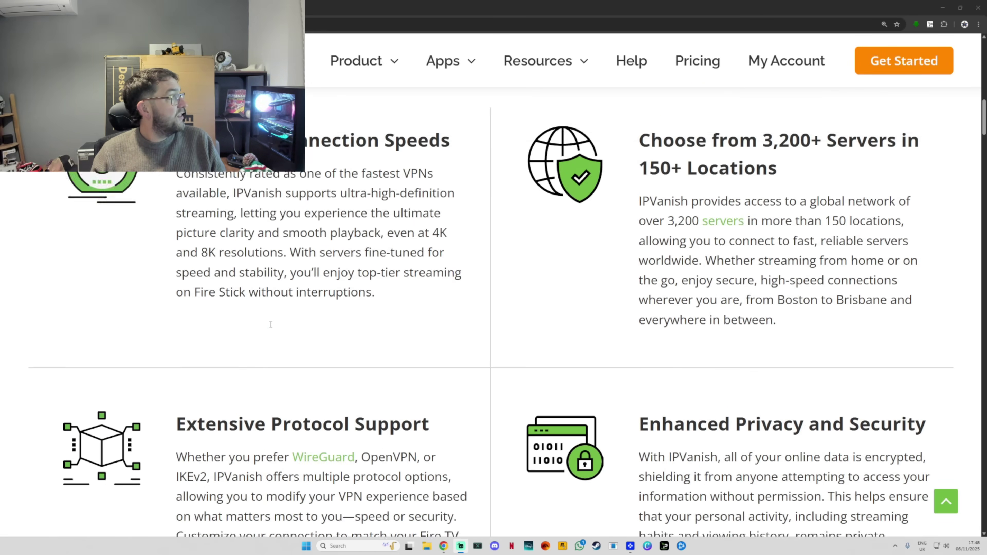
pyautogui.scroll(-15, 271, 325)
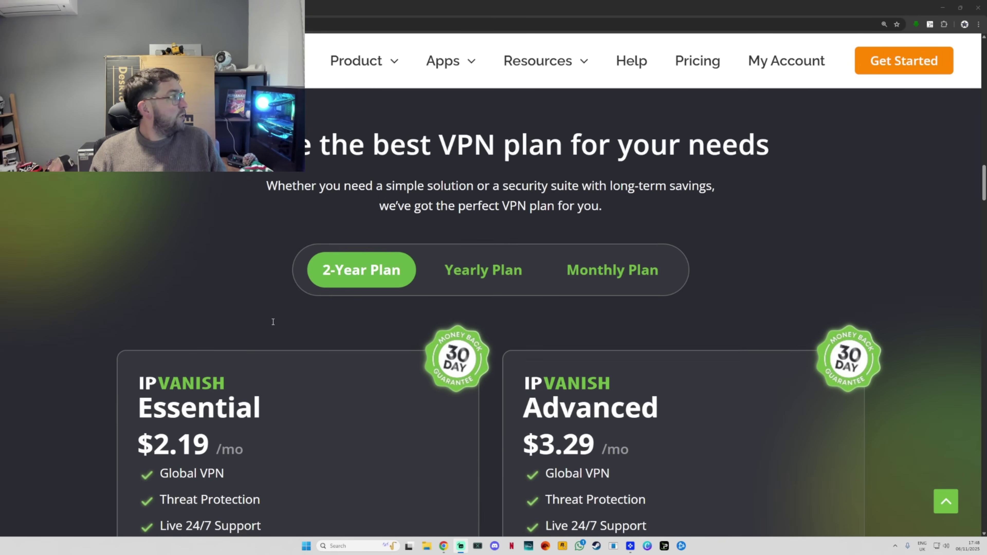
pyautogui.scroll(-4, 273, 322)
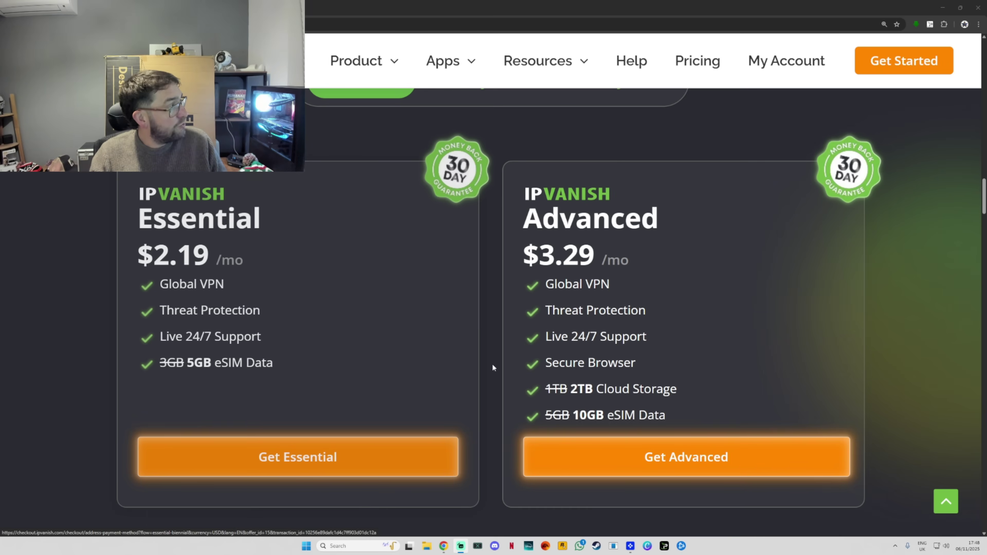
pyautogui.scroll(-5, 595, 280)
pyautogui.scroll(-5, 591, 307)
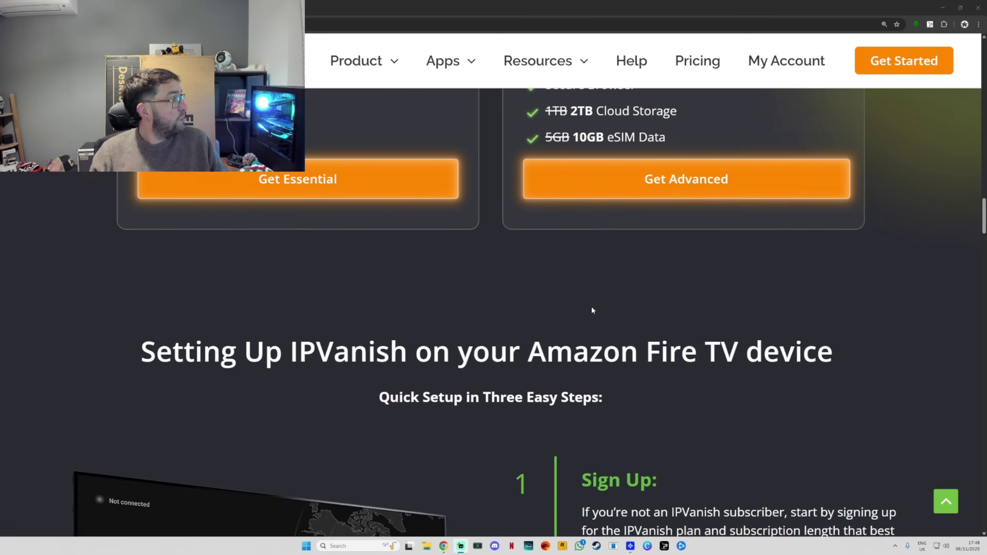
pyautogui.scroll(10, 592, 306)
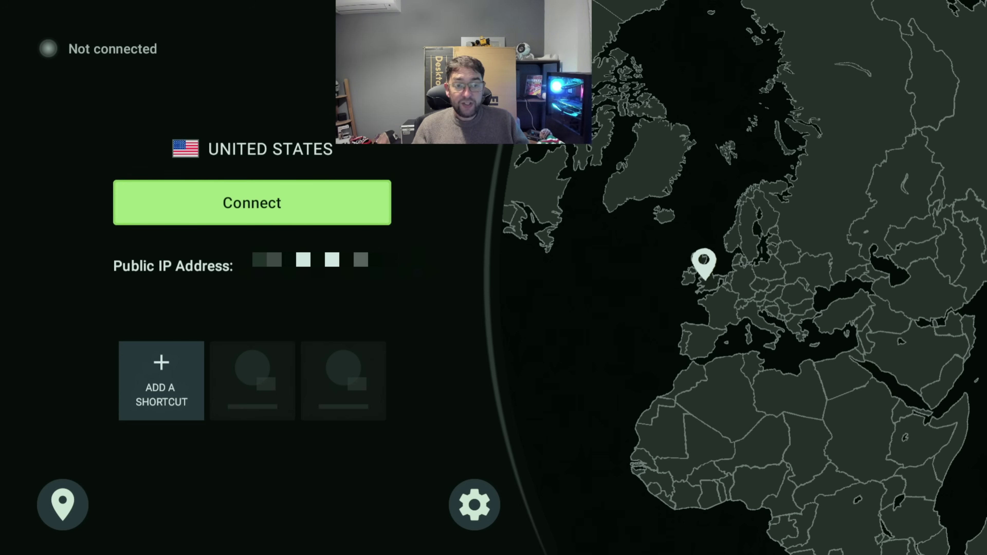
# Connect IPVanish to the default location, London, UK, from the locations list
pyautogui.press('Down')
pyautogui.press('Down')
pyautogui.press('Return')
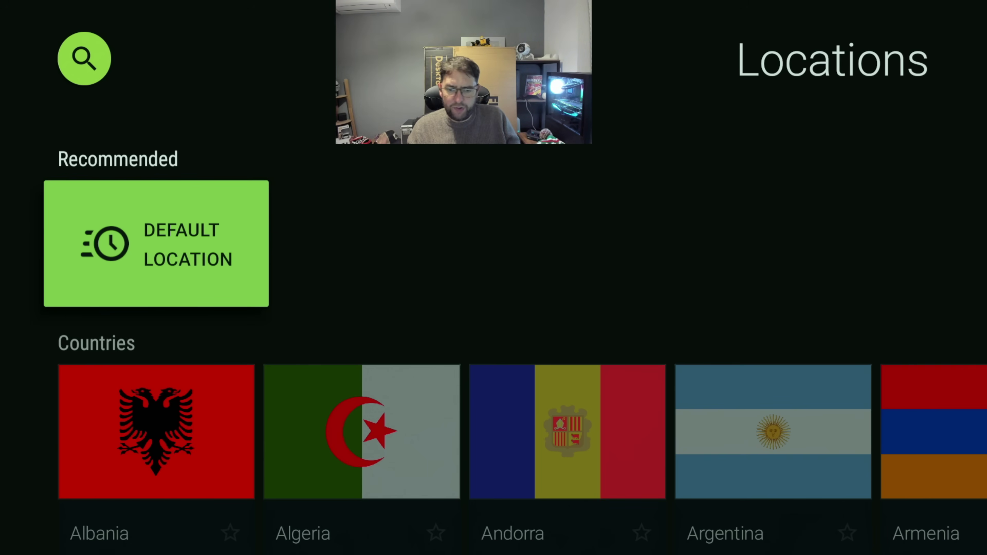
pyautogui.press('Return')
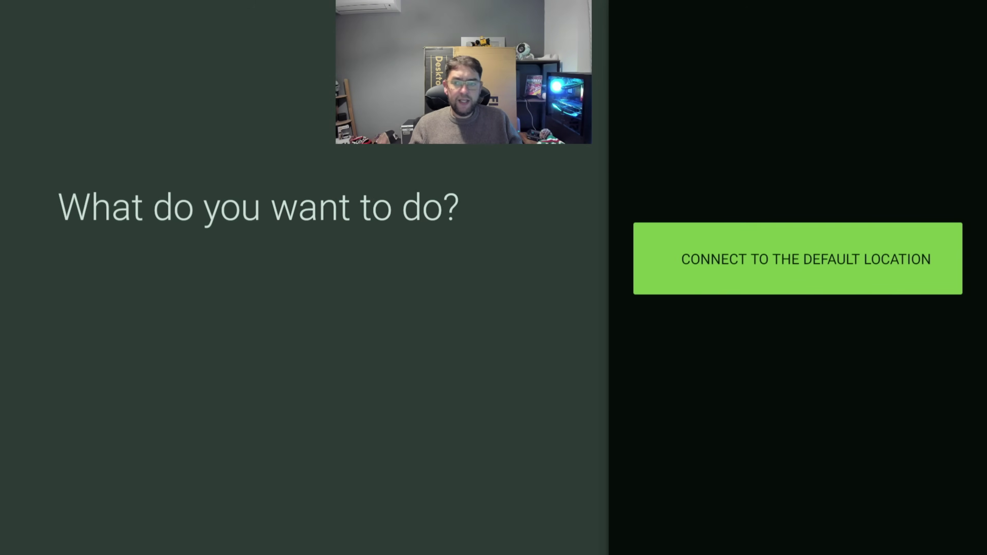
pyautogui.press('Return')
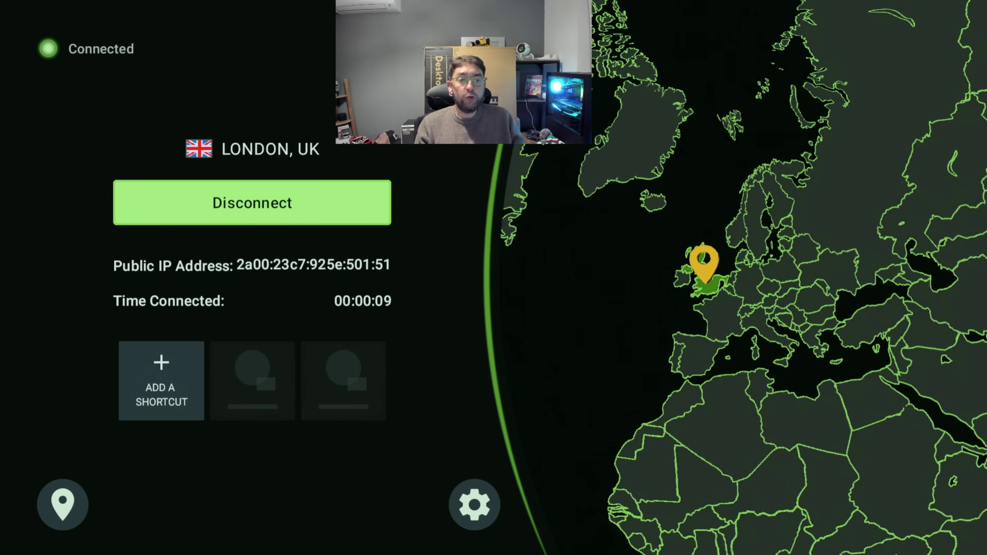
# Open the VPN locations list and view Argentina's connection options
pyautogui.press('Down')
pyautogui.press('Down')
pyautogui.press('Return')
pyautogui.press('Down')
pyautogui.press('Down')
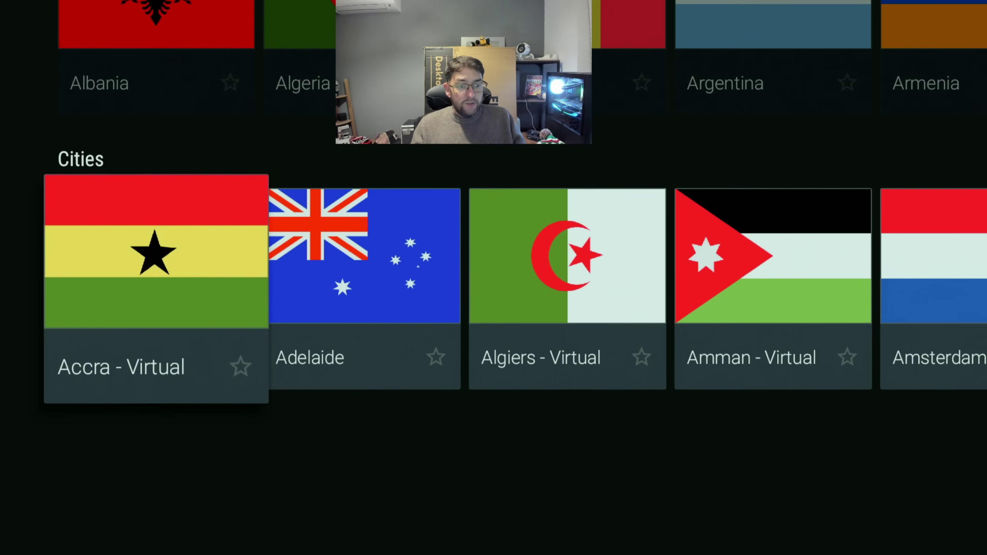
pyautogui.press('Right')
pyautogui.press('Up')
pyautogui.press('Right')
pyautogui.press('Right')
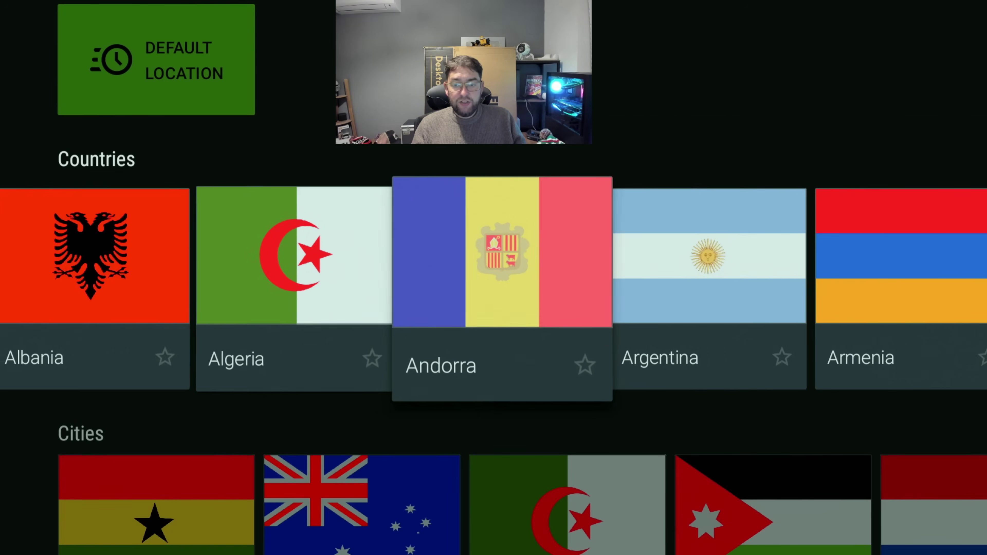
pyautogui.press('Right')
pyautogui.press('Return')
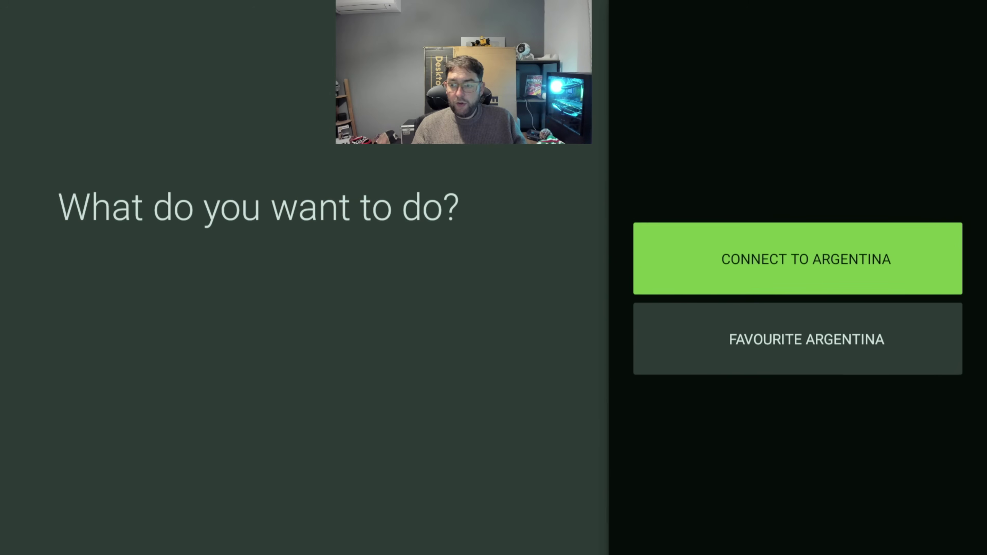
pyautogui.press('Escape')
# Browse the countries to view United States' options, then browse the cities row
pyautogui.press('Right')
pyautogui.press('Right')
pyautogui.press('Right')
pyautogui.press('Right')
pyautogui.press('Right')
pyautogui.press('Right')
pyautogui.press('Right')
pyautogui.press('Right')
pyautogui.press('Right')
pyautogui.press('Right')
pyautogui.press('Right')
pyautogui.press('Right')
pyautogui.press('Right')
pyautogui.press('Right')
pyautogui.press('Right')
pyautogui.press('Right')
pyautogui.press('Right')
pyautogui.press('Right')
pyautogui.press('Right')
pyautogui.press('Right')
pyautogui.press('Right')
pyautogui.press('Right')
pyautogui.press('Right')
pyautogui.press('Right')
pyautogui.press('Right')
pyautogui.press('Right')
pyautogui.press('Right')
pyautogui.press('Right')
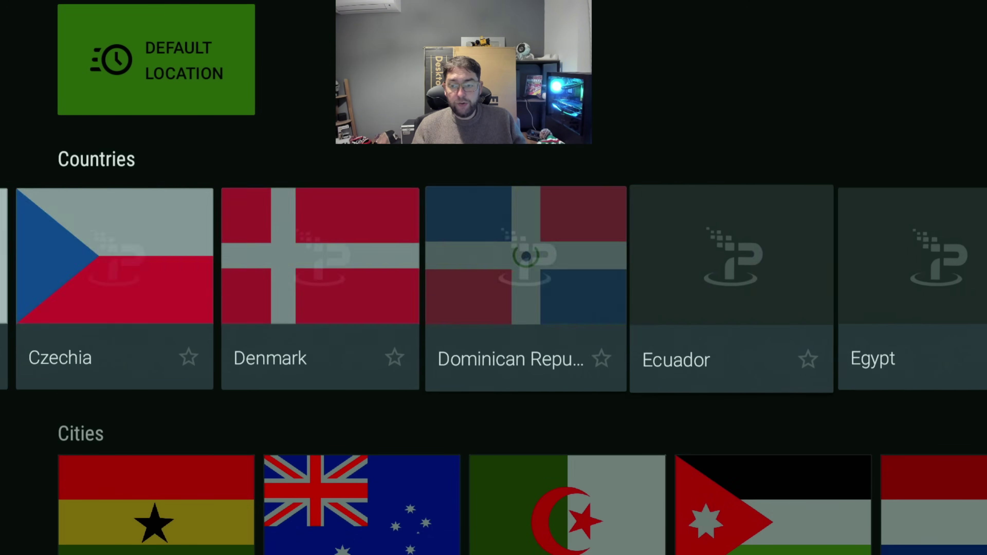
pyautogui.press('Right')
pyautogui.press('Right')
pyautogui.press('Right')
pyautogui.press('Right')
pyautogui.press('Right')
pyautogui.press('Right')
pyautogui.press('Right')
pyautogui.press('Right')
pyautogui.press('Right')
pyautogui.press('Right')
pyautogui.press('Right')
pyautogui.press('Right')
pyautogui.press('Right')
pyautogui.press('Right')
pyautogui.press('Right')
pyautogui.press('Right')
pyautogui.press('Right')
pyautogui.press('Right')
pyautogui.press('Right')
pyautogui.press('Right')
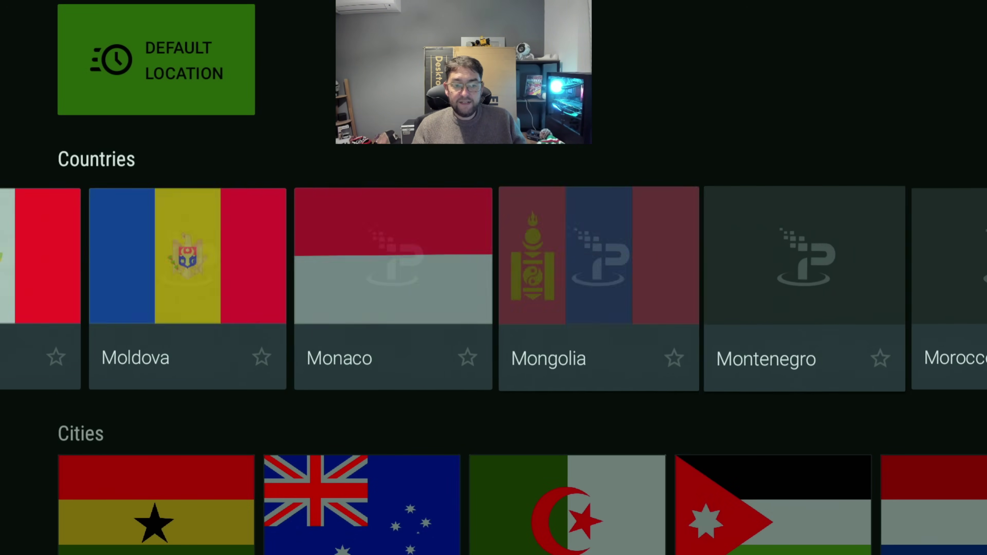
pyautogui.press('Right')
pyautogui.press('Right')
pyautogui.press('Right')
pyautogui.press('Right')
pyautogui.press('Right')
pyautogui.press('Right')
pyautogui.press('Right')
pyautogui.press('Right')
pyautogui.press('Right')
pyautogui.press('Right')
pyautogui.press('Right')
pyautogui.press('Right')
pyautogui.press('Right')
pyautogui.press('Right')
pyautogui.press('Right')
pyautogui.press('Right')
pyautogui.press('Right')
pyautogui.press('Right')
pyautogui.press('Right')
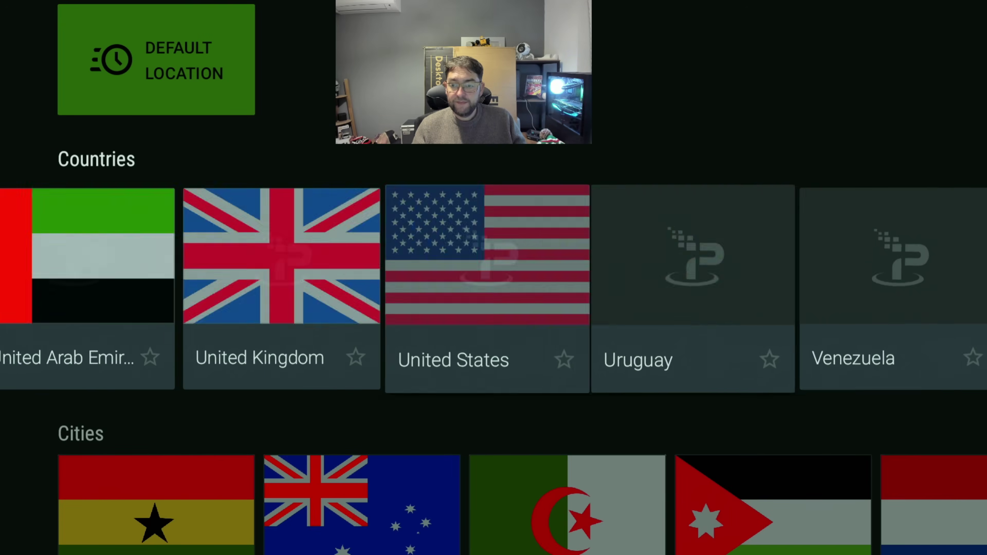
pyautogui.press('Left')
pyautogui.press('Left')
pyautogui.press('Return')
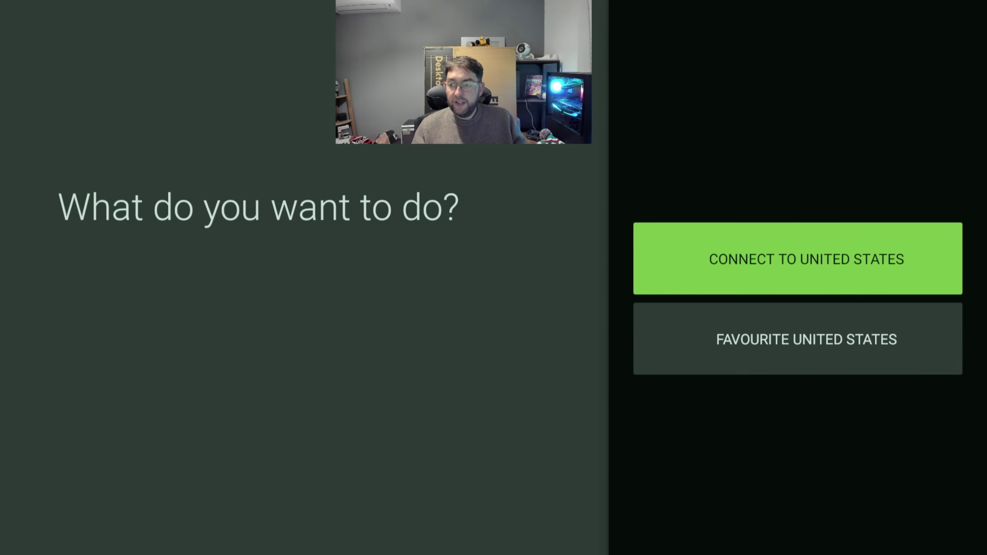
pyautogui.press('Escape')
pyautogui.press('Down')
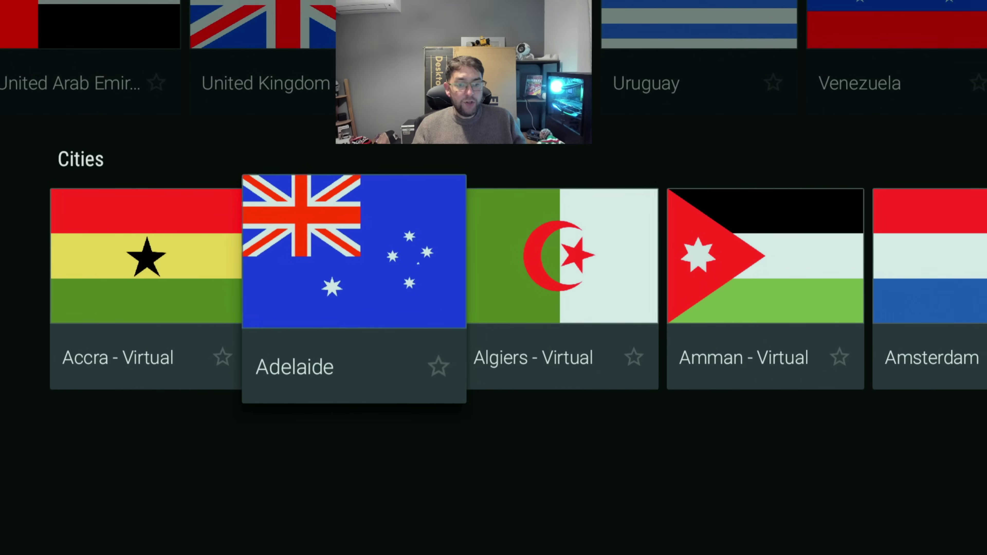
pyautogui.press('Right')
pyautogui.press('Right')
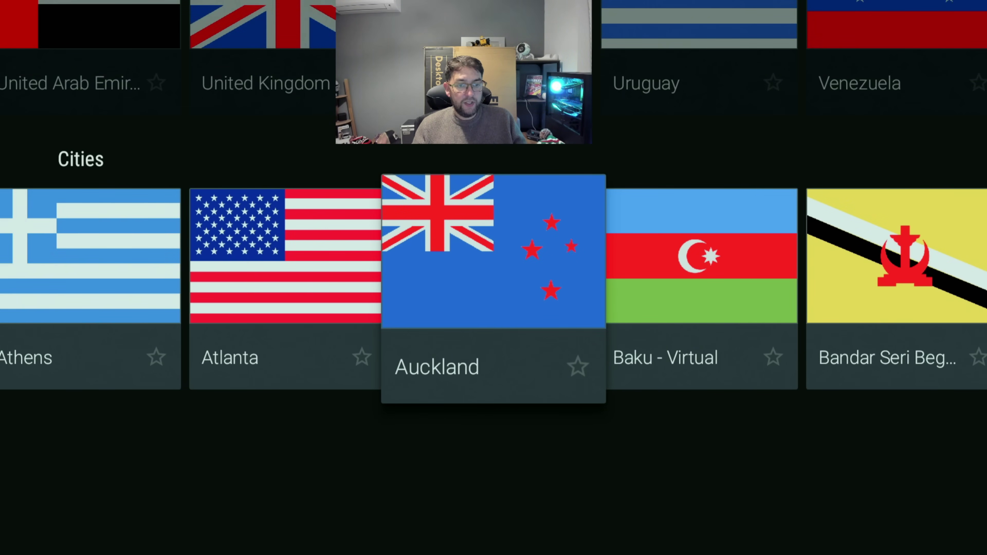
pyautogui.press('Left')
pyautogui.press('Return')
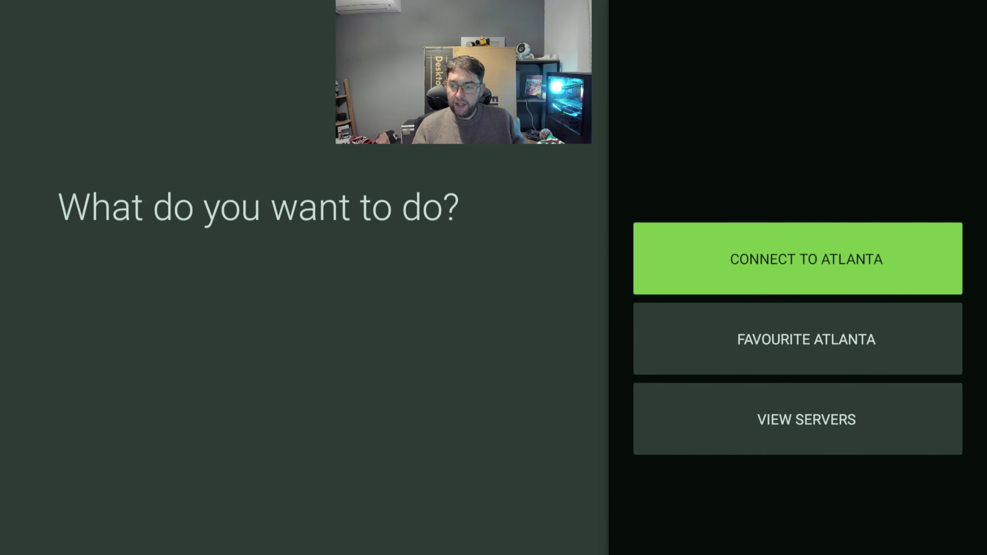
pyautogui.press('Down')
pyautogui.press('Down')
pyautogui.press('Return')
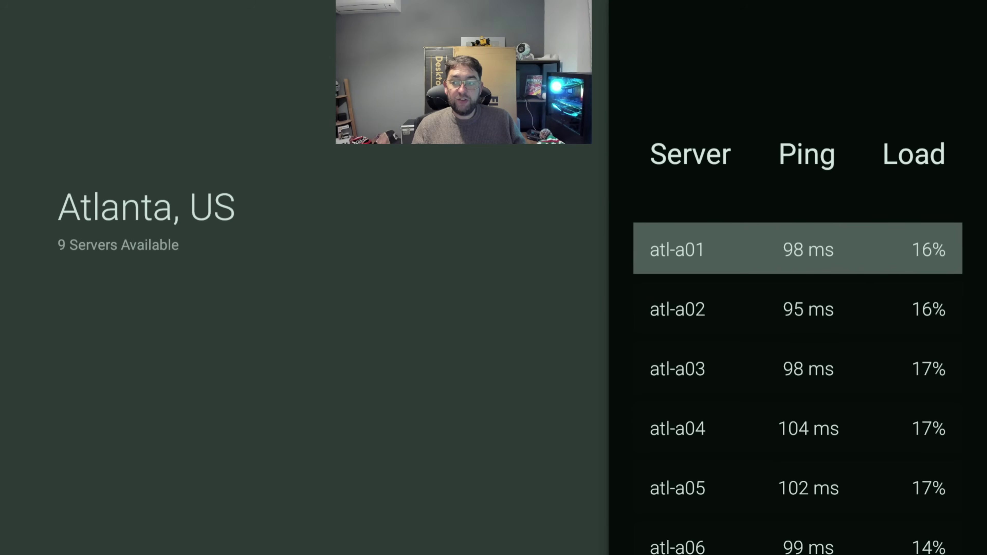
pyautogui.press('Down')
pyautogui.press('Down')
pyautogui.press('Down')
pyautogui.press('Down')
pyautogui.press('Down')
pyautogui.press('Down')
pyautogui.press('Down')
pyautogui.press('Down')
pyautogui.press('Down')
pyautogui.press('Down')
pyautogui.press('Down')
pyautogui.press('Down')
pyautogui.press('Down')
pyautogui.press('Down')
pyautogui.press('Down')
pyautogui.press('Down')
pyautogui.press('Down')
pyautogui.press('Down')
pyautogui.press('Down')
pyautogui.press('Down')
pyautogui.press('Down')
pyautogui.press('Down')
pyautogui.press('Down')
pyautogui.press('Down')
pyautogui.press('Down')
pyautogui.press('Down')
pyautogui.press('Down')
pyautogui.press('Down')
pyautogui.press('Down')
pyautogui.press('Down')
pyautogui.press('Down')
pyautogui.press('Escape')
pyautogui.press('Up')
pyautogui.press('Up')
pyautogui.press('Escape')
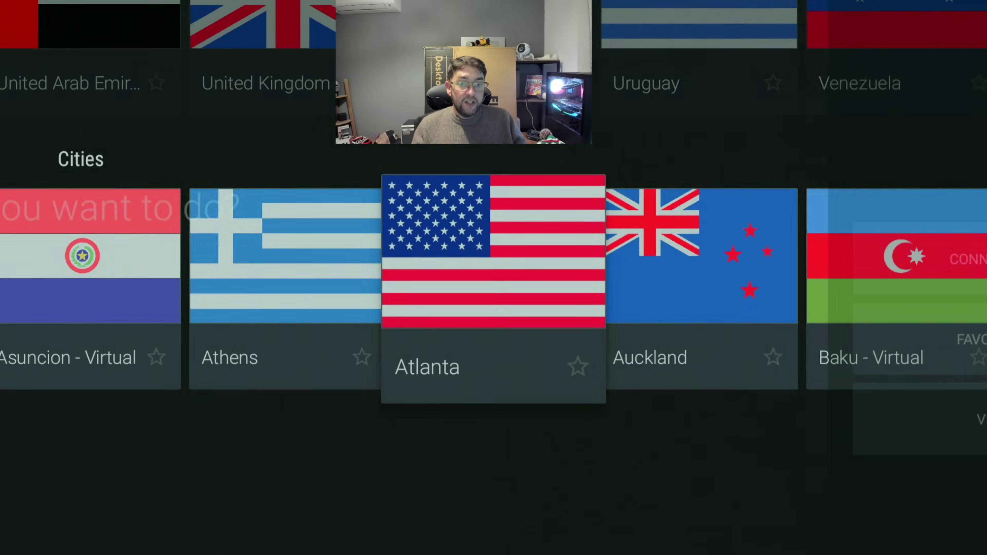
# Check the Belfast - Virtual servers, then scroll through the Birmingham, UK server list
pyautogui.press('Right')
pyautogui.press('Right')
pyautogui.press('Right')
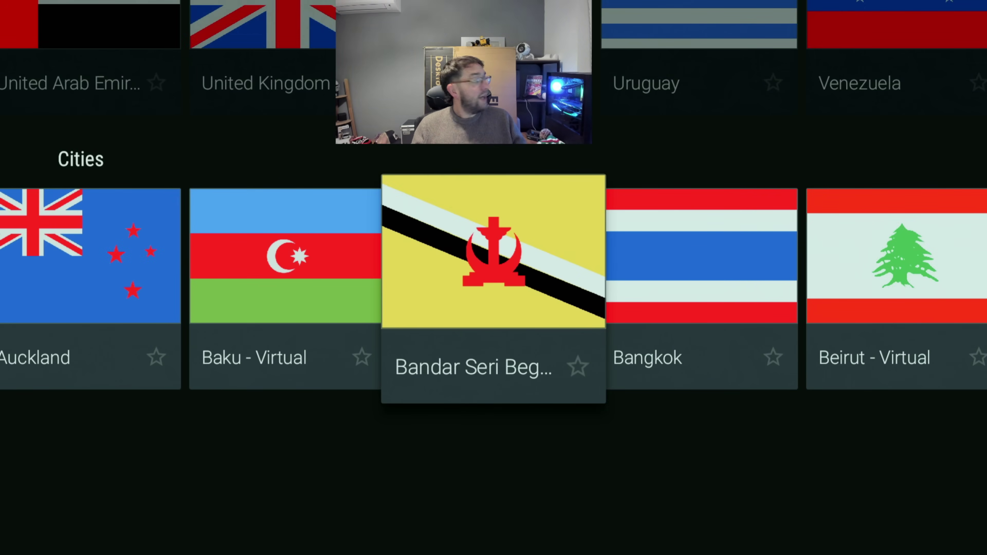
pyautogui.press('Right')
pyautogui.press('Right')
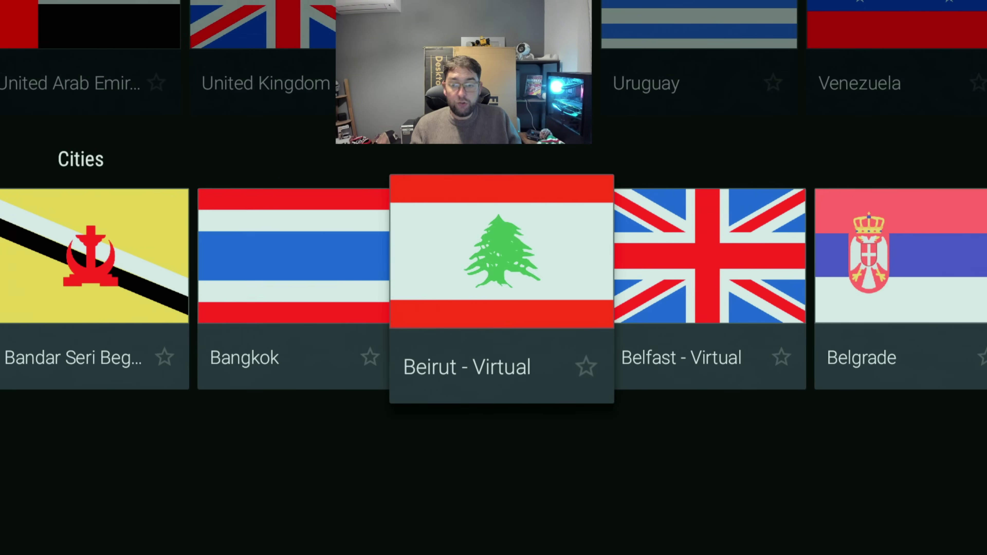
pyautogui.press('Right')
pyautogui.press('Return')
pyautogui.press('Down')
pyautogui.press('Down')
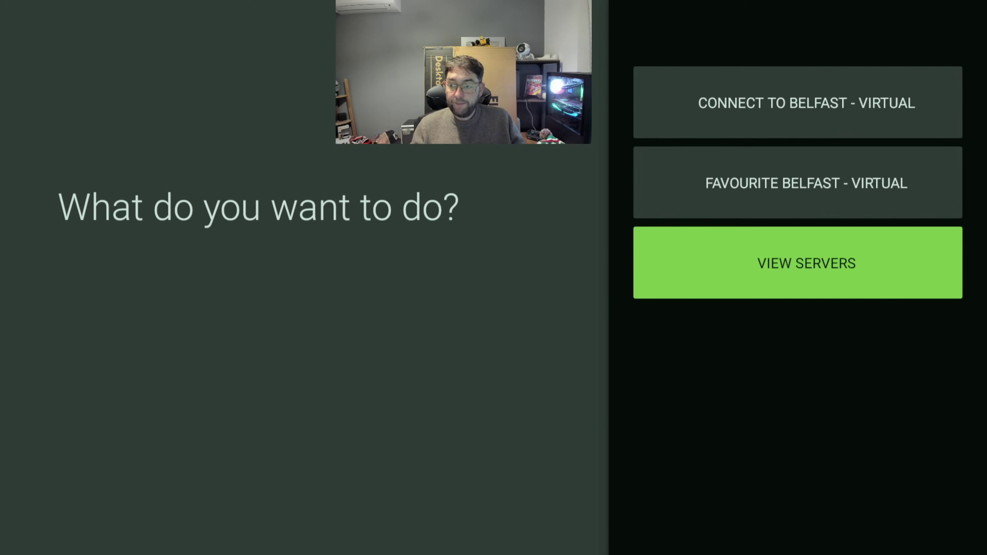
pyautogui.press('Return')
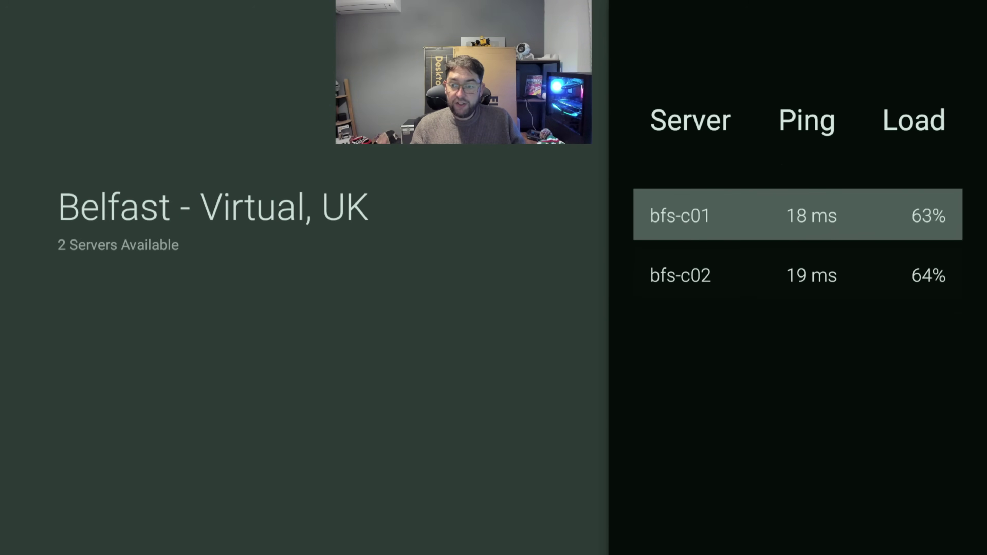
pyautogui.press('Escape')
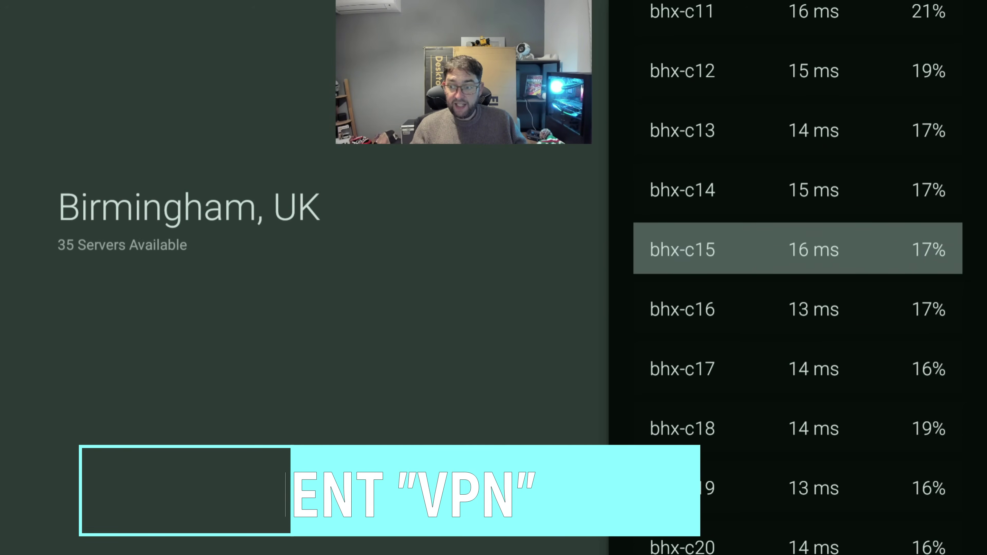
pyautogui.press('Down')
pyautogui.press('Down')
pyautogui.press('Down')
pyautogui.press('Down')
pyautogui.press('Down')
pyautogui.press('Down')
pyautogui.press('Down')
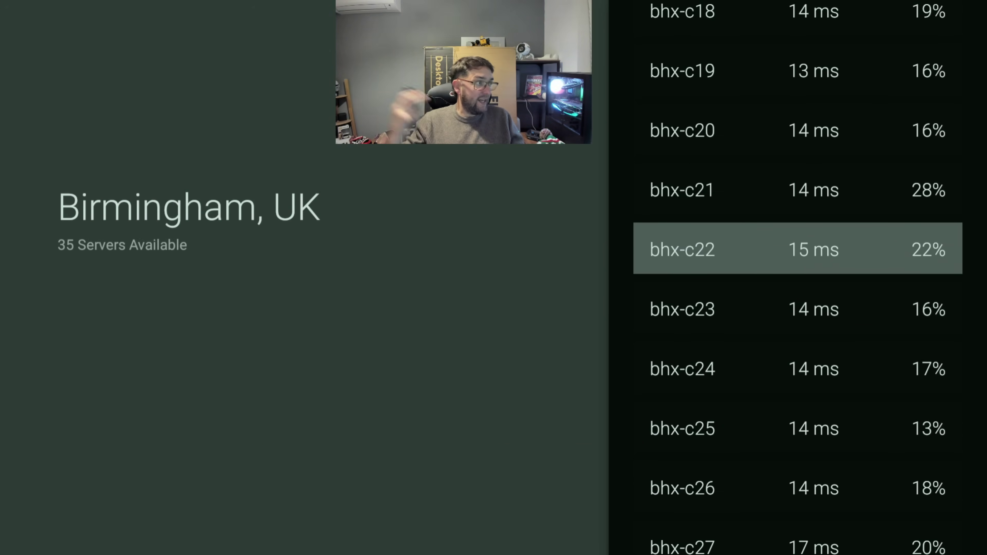
pyautogui.press('Down')
pyautogui.press('Down')
pyautogui.press('Down')
pyautogui.press('Down')
pyautogui.press('Down')
pyautogui.press('Down')
pyautogui.press('Down')
pyautogui.press('Down')
pyautogui.press('Down')
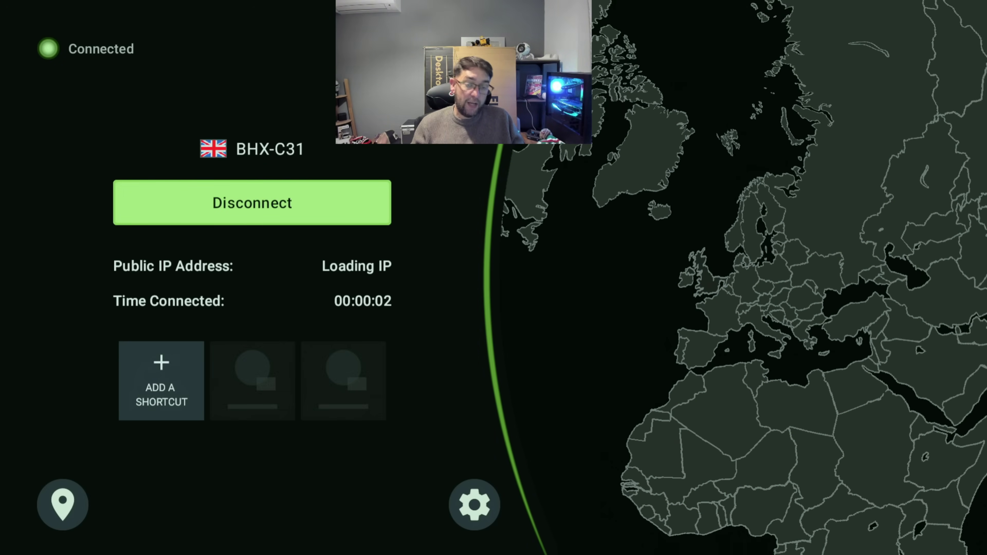
# Open IPVanish Settings via the gear icon
pyautogui.press('Down')
pyautogui.press('Down')
pyautogui.press('Up')
pyautogui.press('Right')
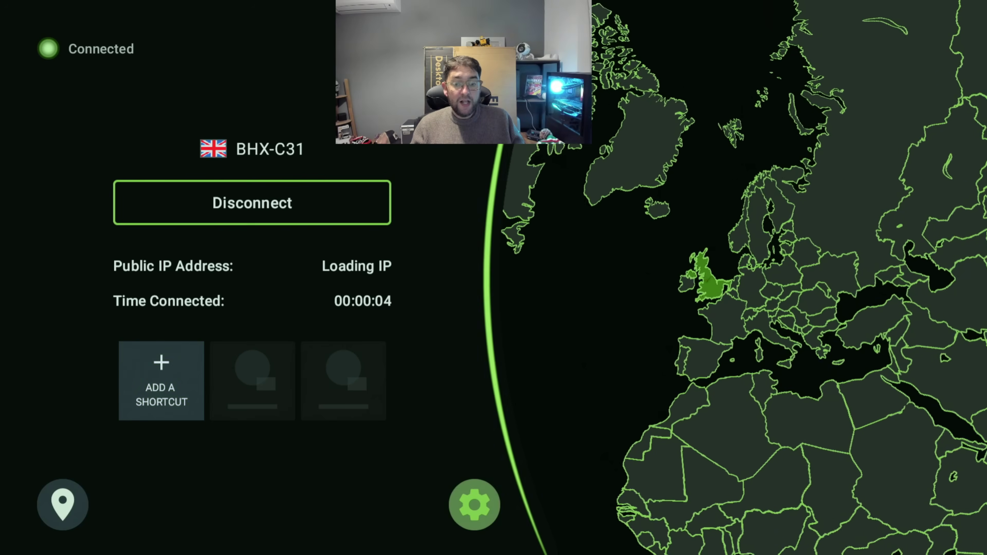
pyautogui.press('Return')
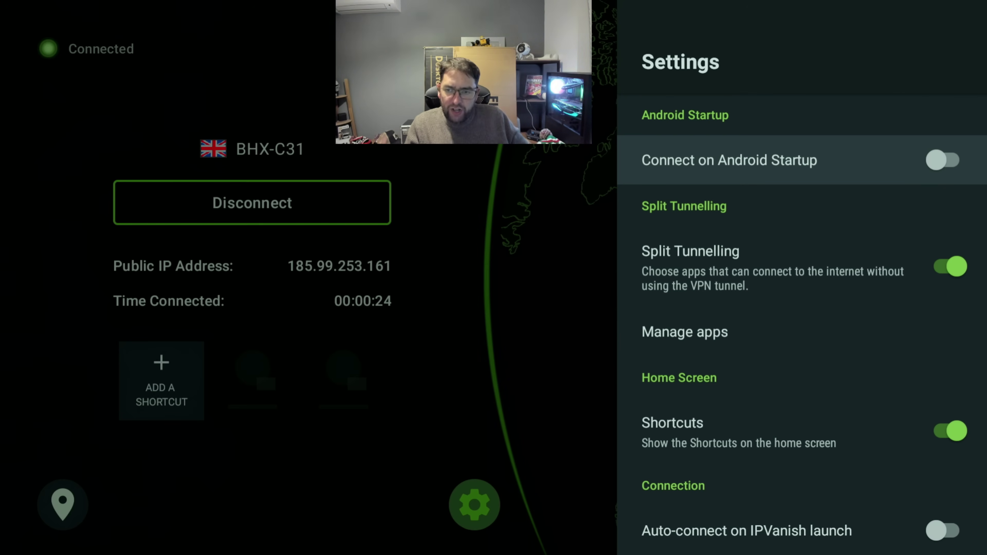
# Go to Split Tunnelling and open its Manage apps list
pyautogui.click(690, 251)
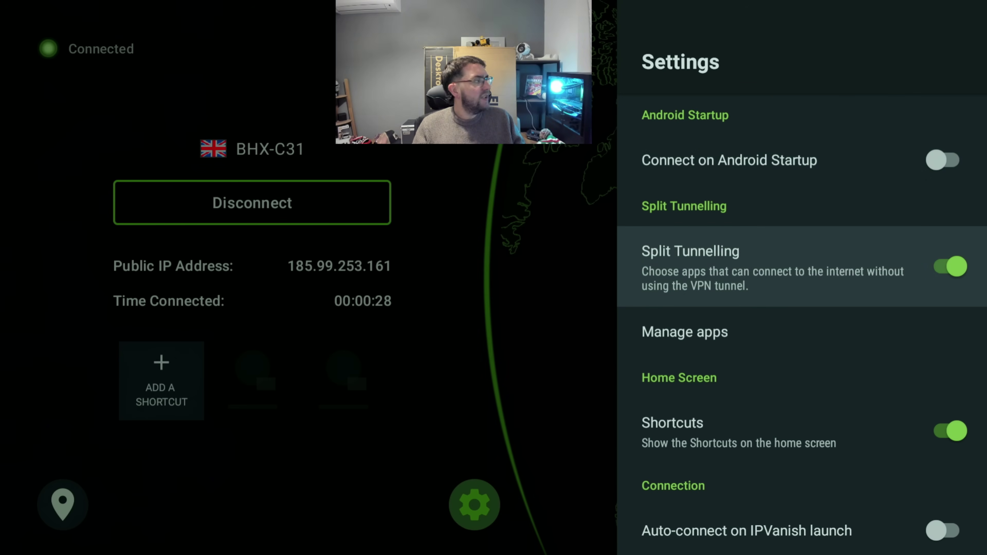
pyautogui.click(684, 332)
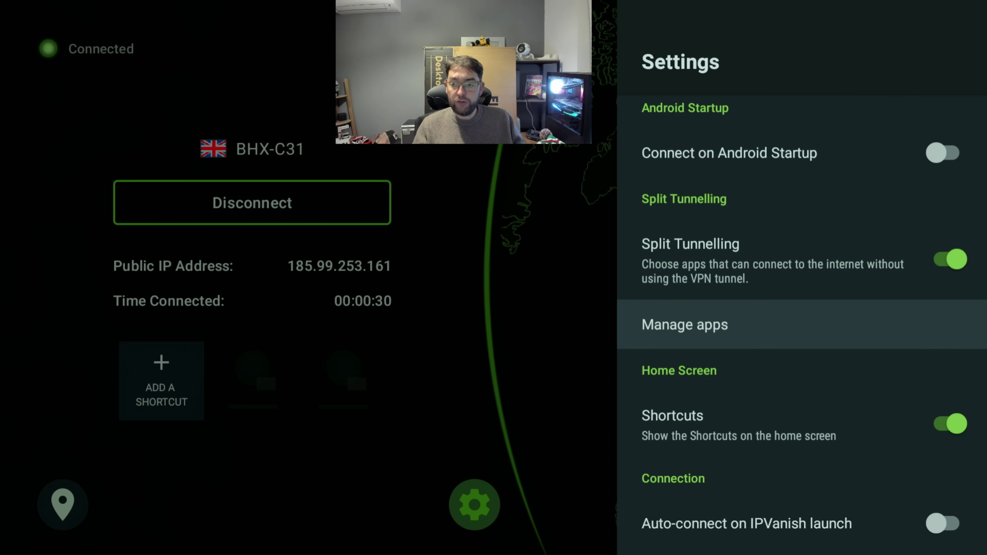
pyautogui.click(684, 331)
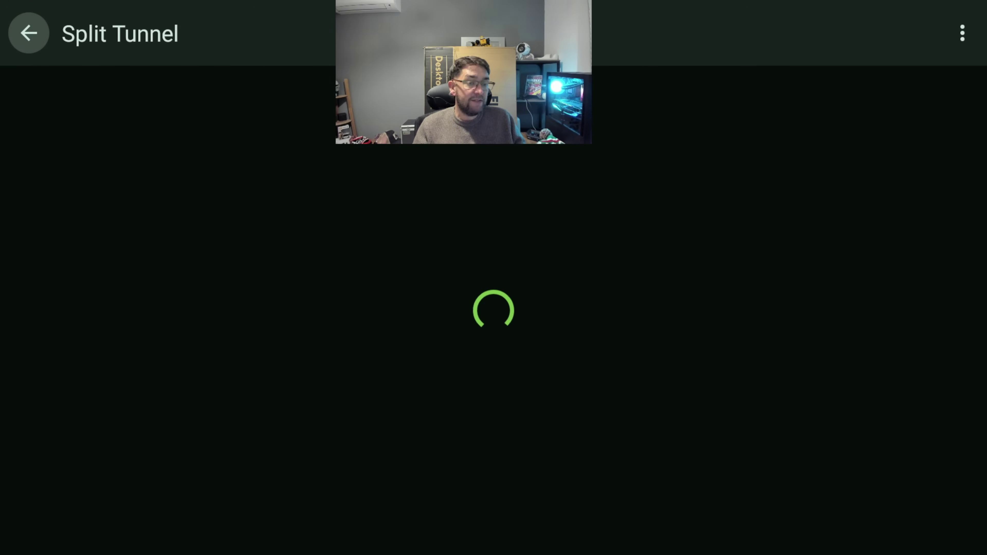
# Find Apple TV in the Split Tunnel app list and leave its checkbox unticked
pyautogui.press('Down')
pyautogui.press('Down')
pyautogui.press('Down')
pyautogui.press('Down')
pyautogui.press('Down')
pyautogui.press('Down')
pyautogui.press('Down')
pyautogui.press('Down')
pyautogui.press('Down')
pyautogui.press('Down')
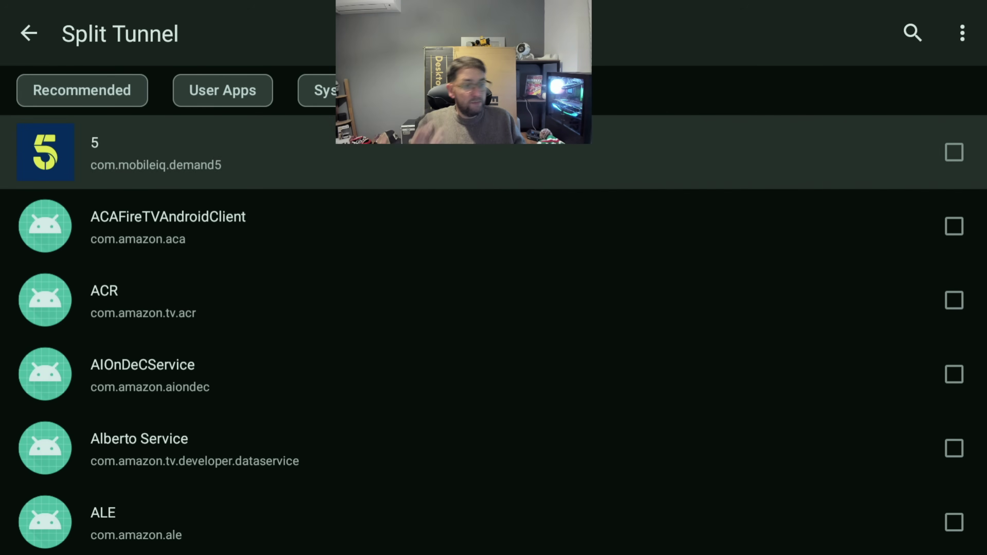
pyautogui.press('Down')
pyautogui.press('Down')
pyautogui.press('Down')
pyautogui.press('Down')
pyautogui.press('Down')
pyautogui.press('Down')
pyautogui.press('Down')
pyautogui.press('Down')
pyautogui.press('Down')
pyautogui.press('Down')
pyautogui.press('Down')
pyautogui.press('Down')
pyautogui.press('Down')
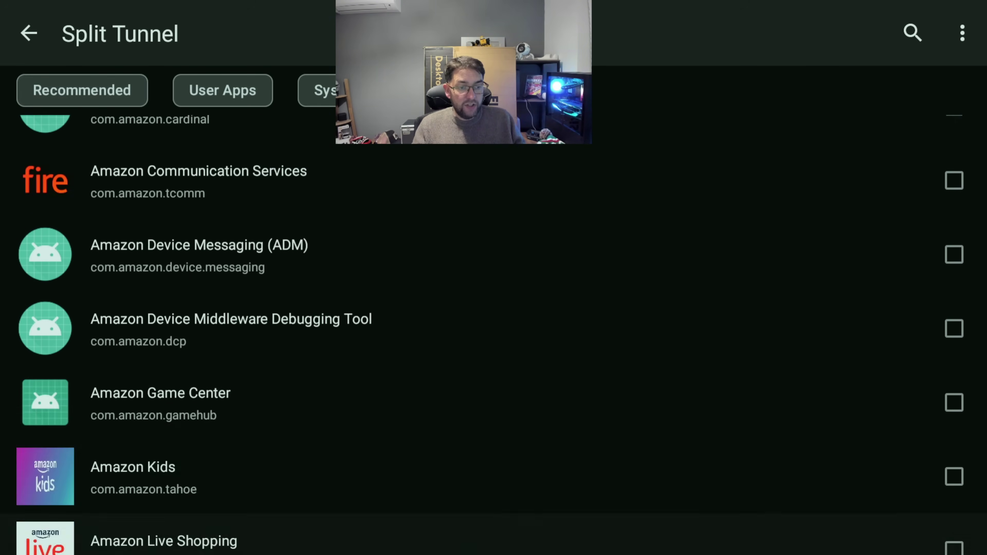
pyautogui.press('Down')
pyautogui.press('Down')
pyautogui.press('Down')
pyautogui.press('Down')
pyautogui.press('Down')
pyautogui.press('Down')
pyautogui.press('Down')
pyautogui.press('Down')
pyautogui.press('Down')
pyautogui.press('Down')
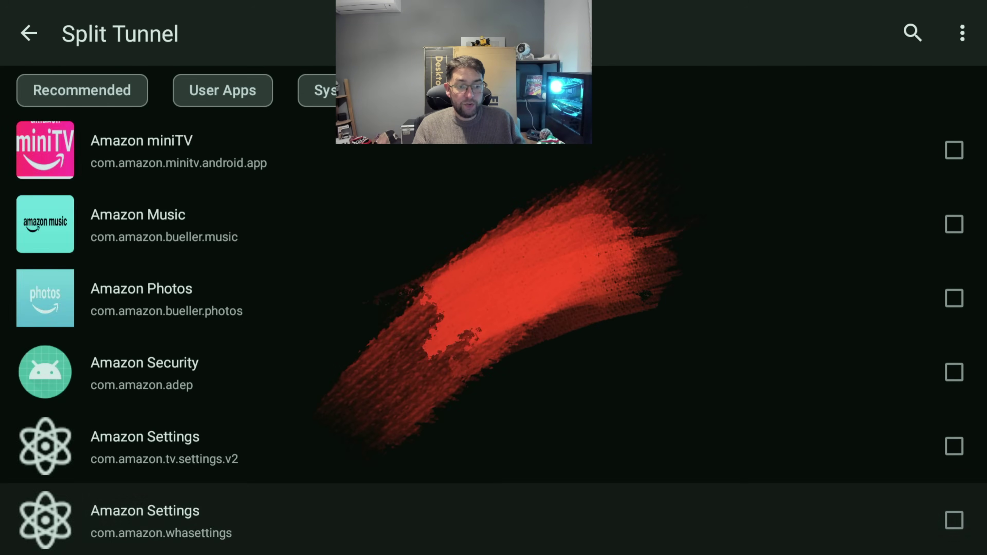
pyautogui.press('Down')
pyautogui.press('Down')
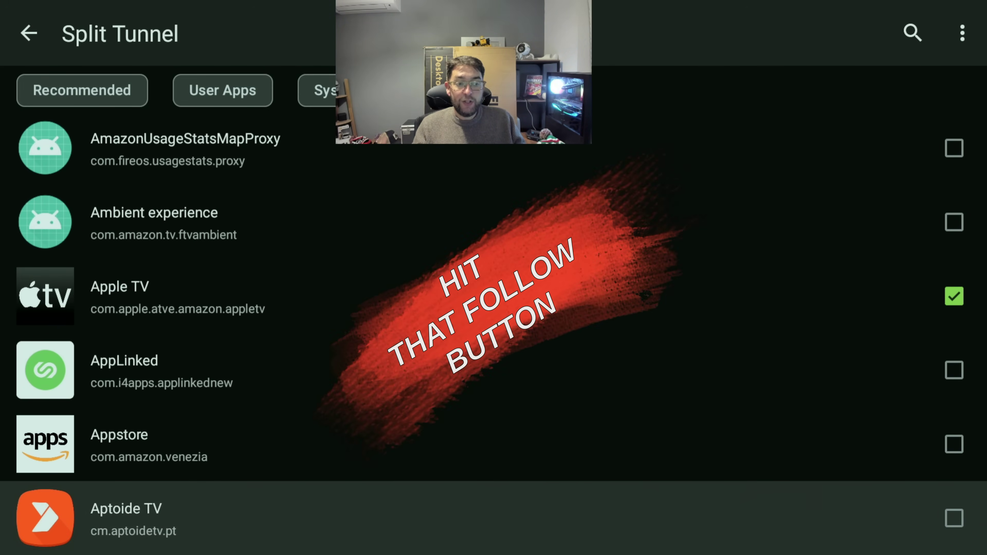
pyautogui.press('Up')
pyautogui.press('Up')
pyautogui.press('Up')
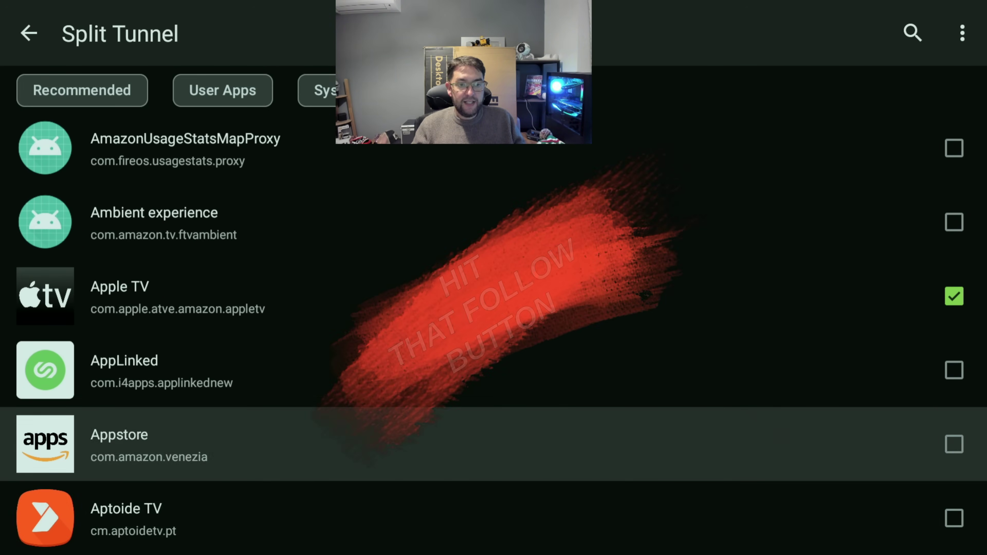
pyautogui.press('Return')
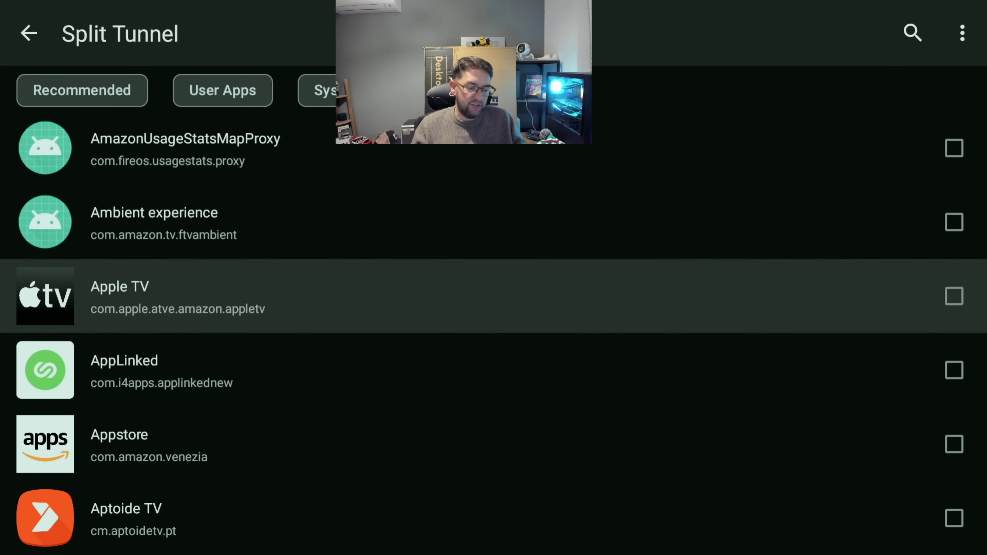
pyautogui.press('Return')
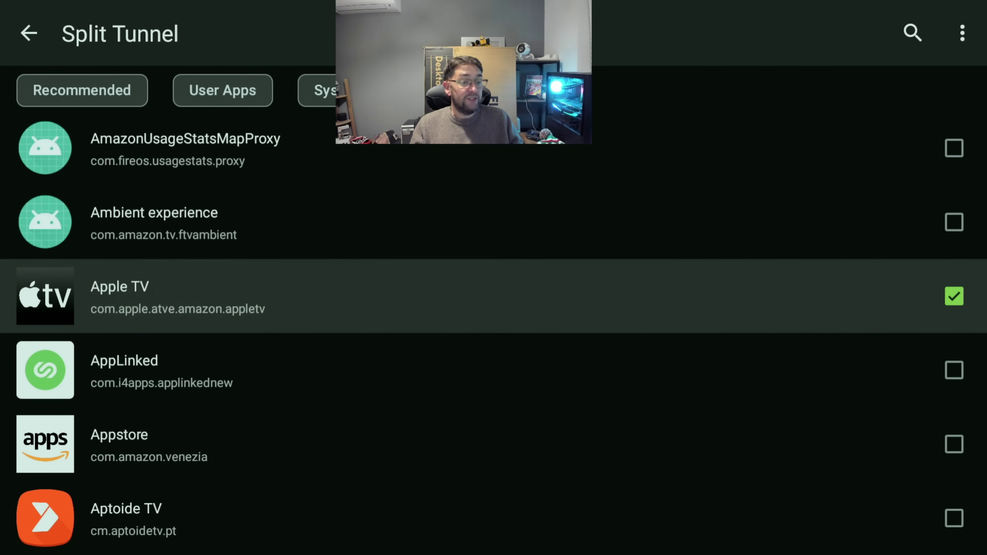
pyautogui.press('Return')
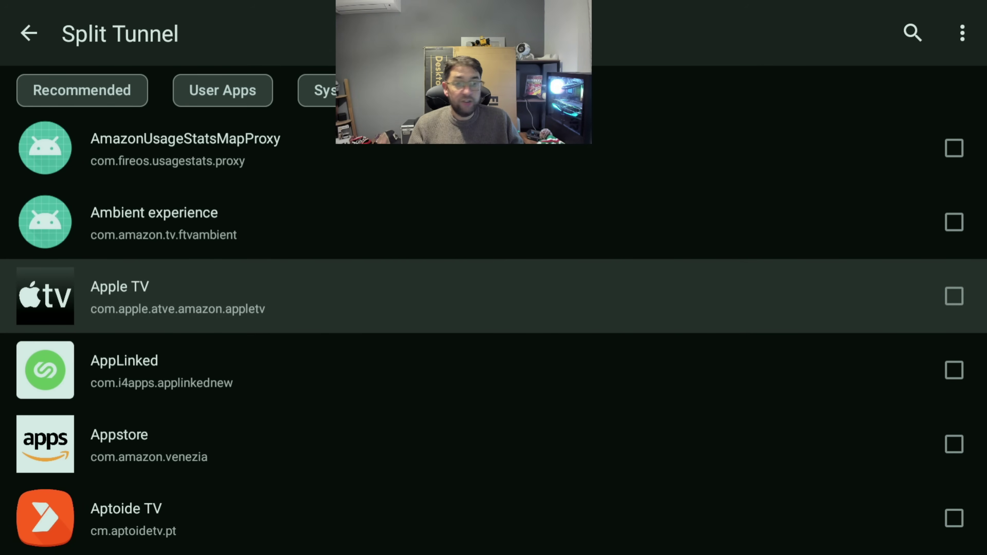
# Review the VPN Protocol choices OpenVPN and IKEv2, keeping WireGuard selected
pyautogui.press('Escape')
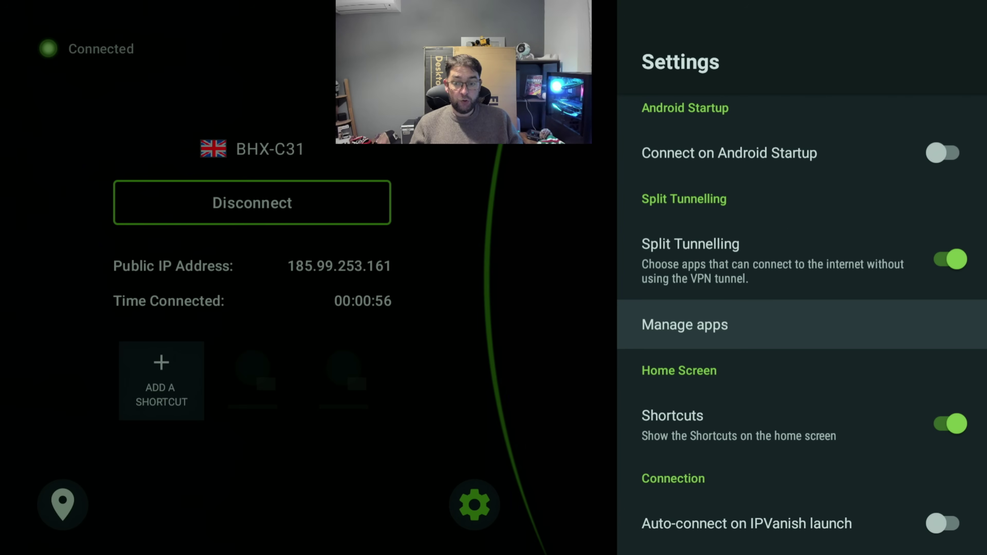
pyautogui.press('Down')
pyautogui.press('Down')
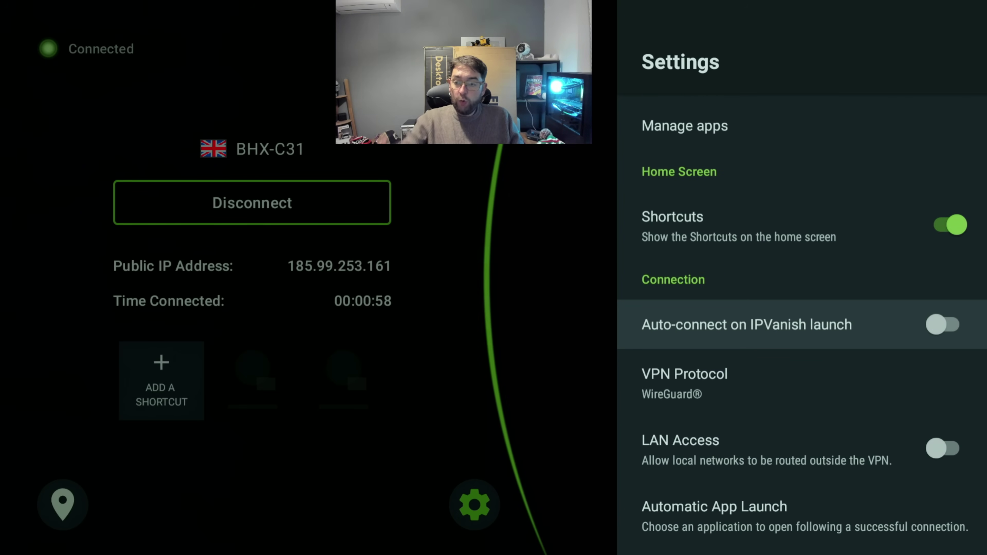
pyautogui.press('Down')
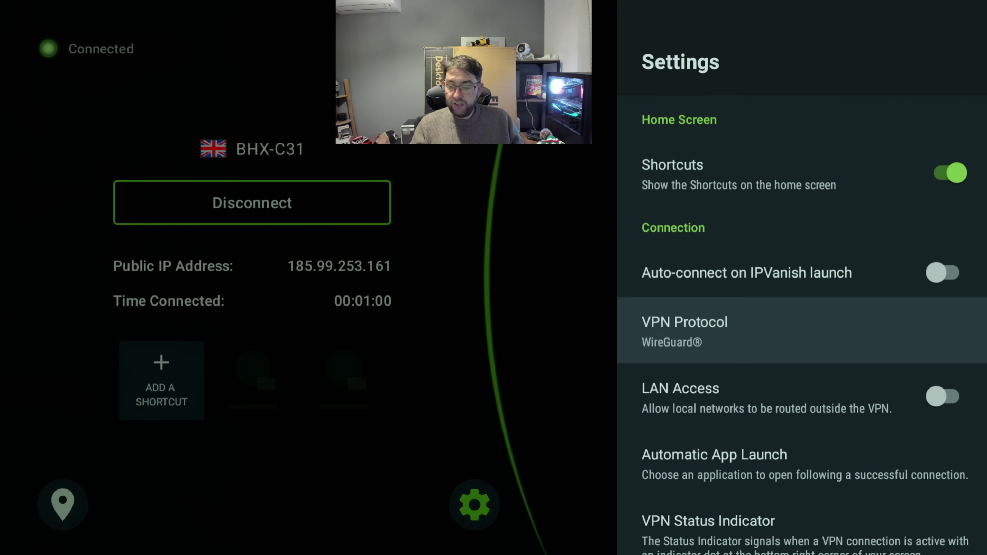
pyautogui.press('Return')
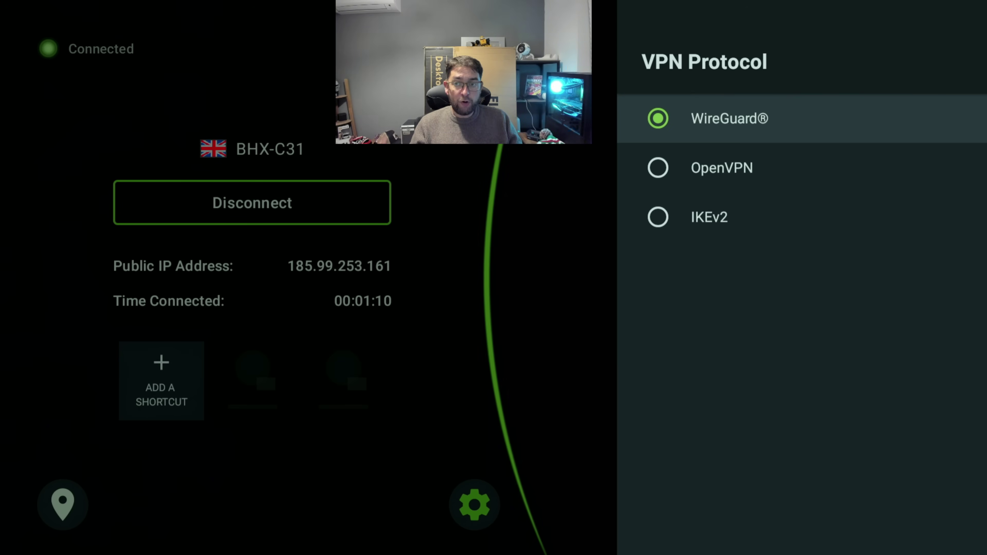
pyautogui.press('Down')
pyautogui.press('Up')
pyautogui.press('Down')
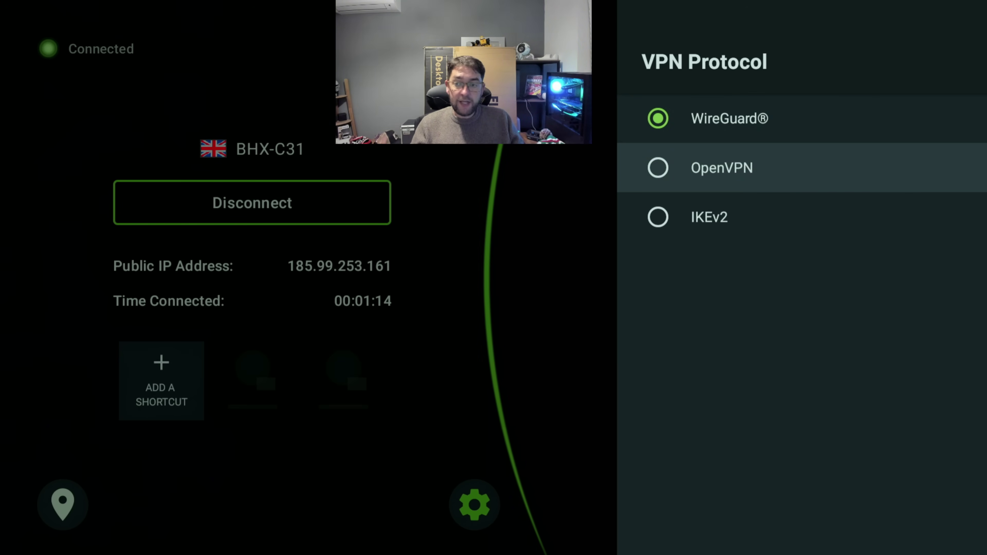
pyautogui.press('Escape')
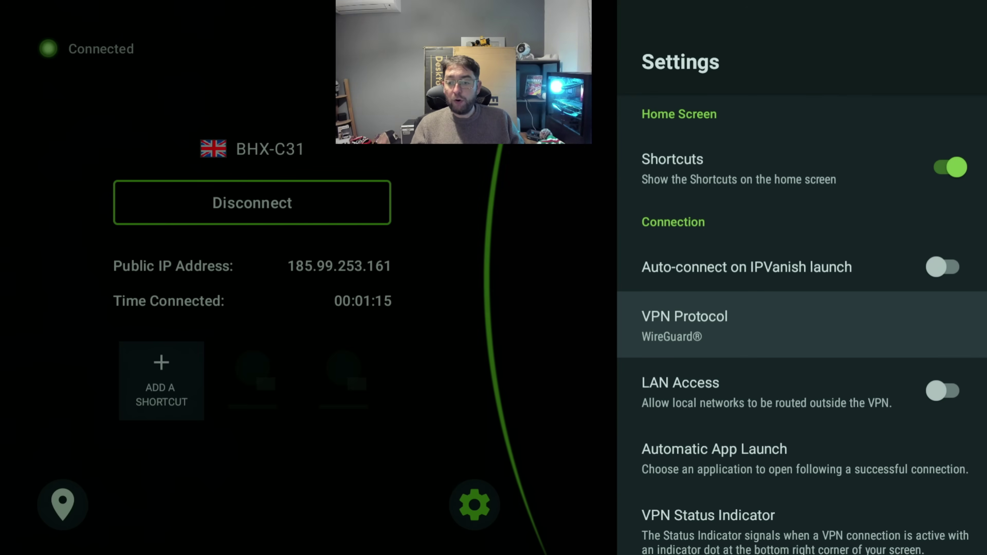
# Scroll past LAN Access and Automatic App Launch and switch Threat Protection on
pyautogui.press('Down')
pyautogui.press('Down')
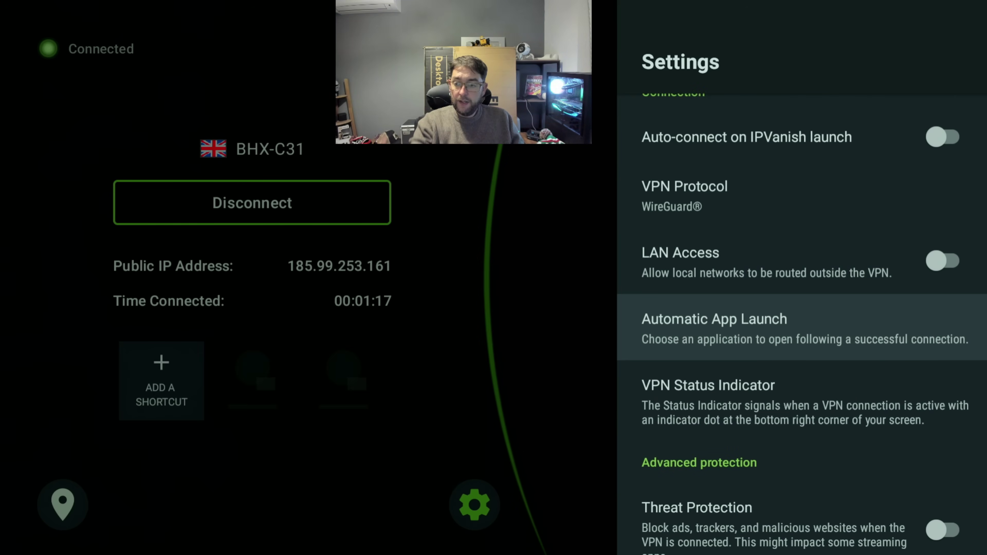
pyautogui.press('Down')
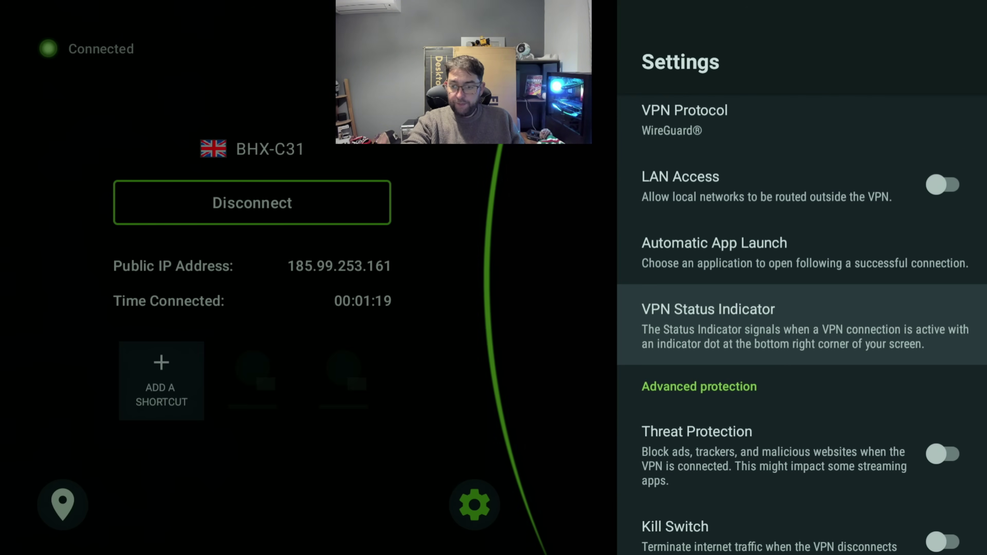
pyautogui.press('Down')
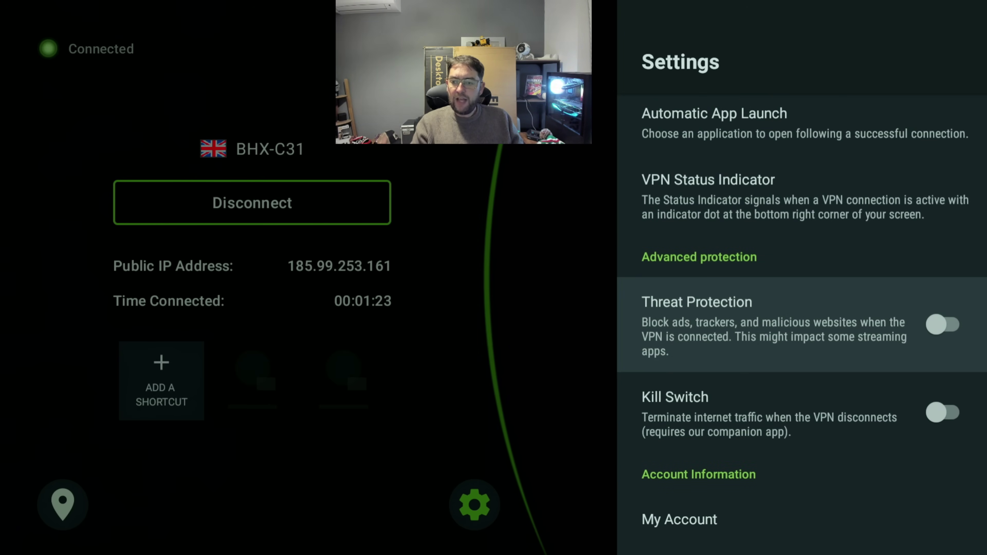
pyautogui.press('Return')
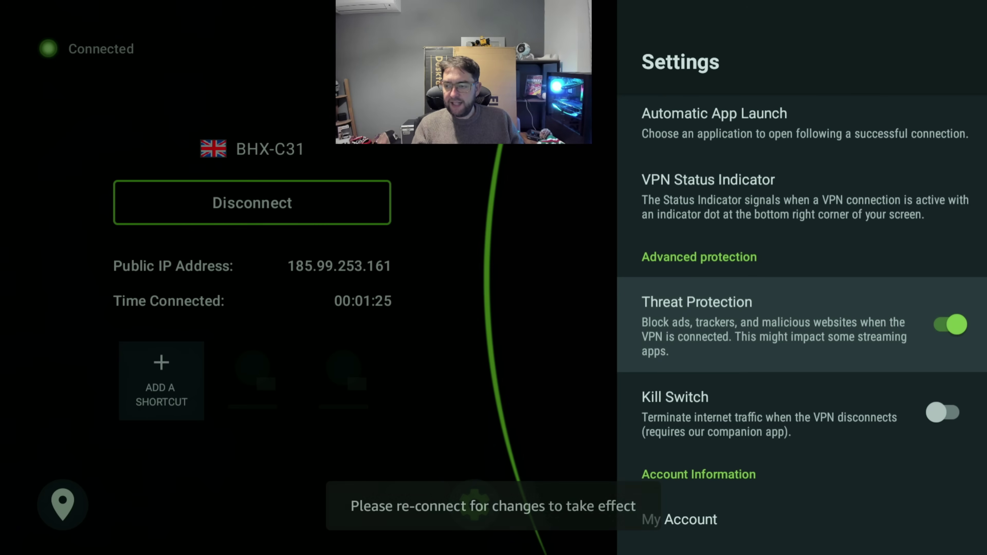
pyautogui.press('Down')
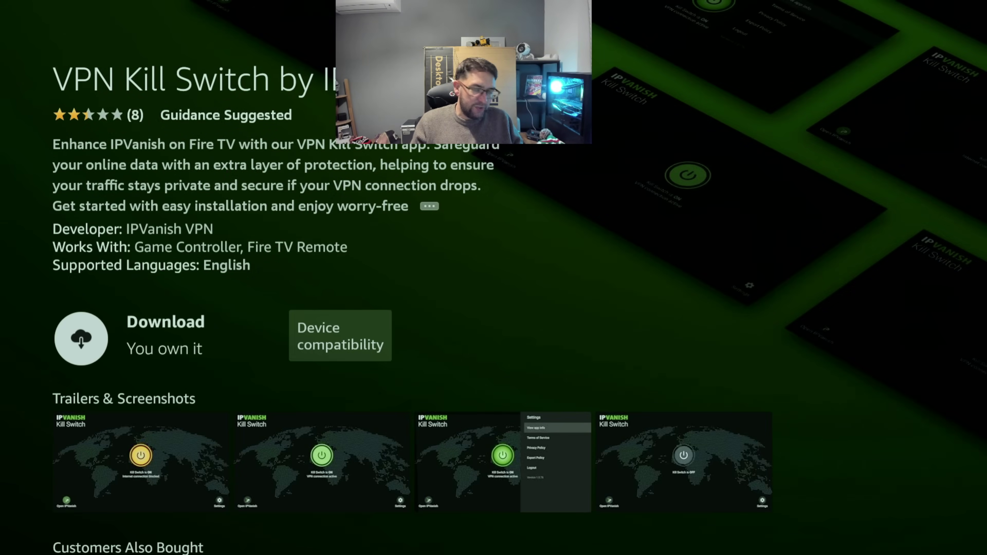
pyautogui.press('Escape')
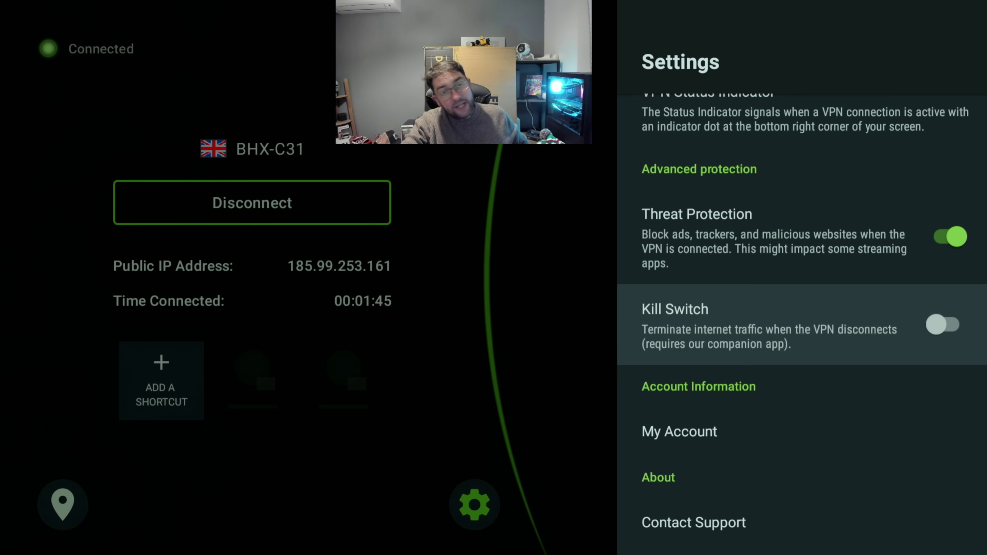
pyautogui.press('Down')
pyautogui.press('Down')
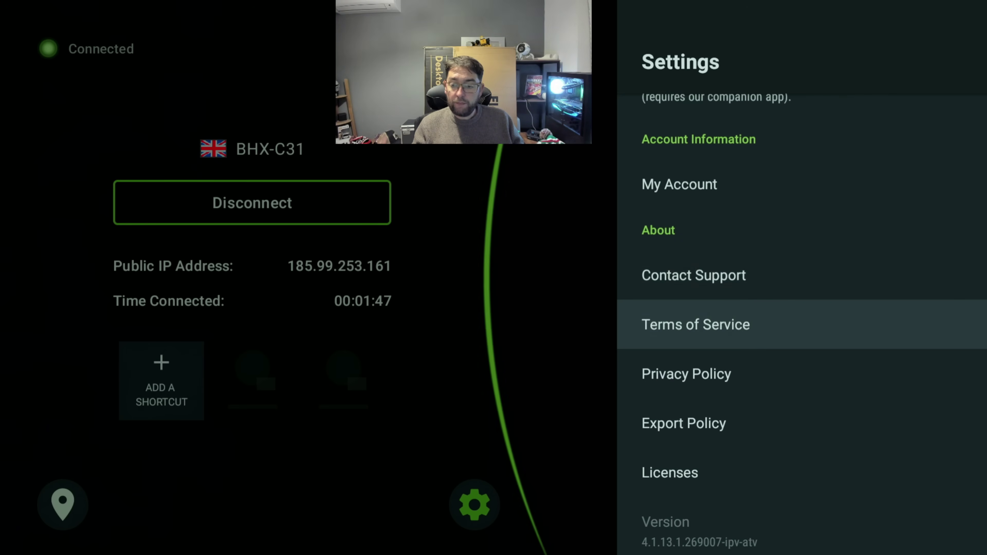
pyautogui.press('Up')
pyautogui.press('Up')
pyautogui.press('Up')
pyautogui.press('Up')
pyautogui.press('Up')
pyautogui.press('Up')
pyautogui.press('Up')
pyautogui.press('Up')
pyautogui.press('Up')
pyautogui.press('Up')
pyautogui.press('Up')
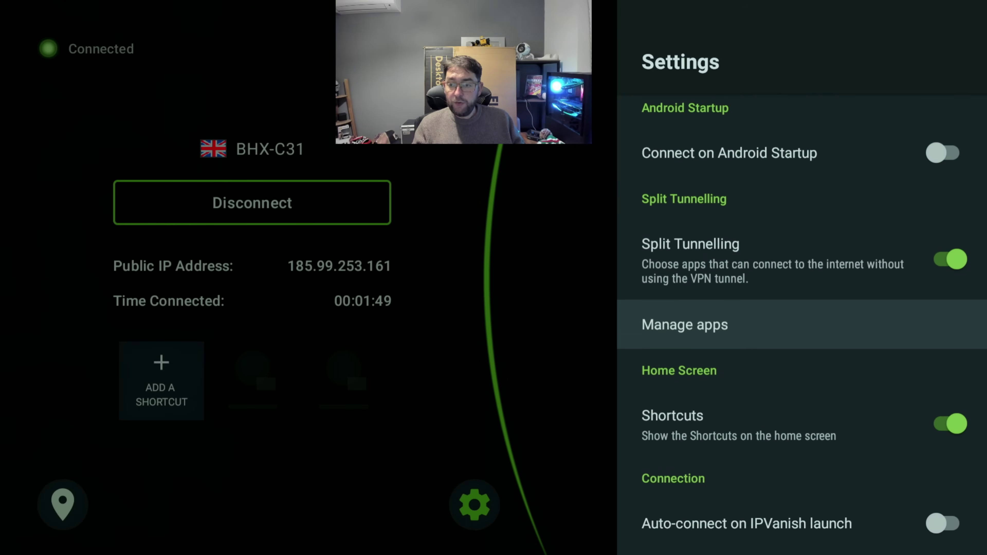
pyautogui.press('Up')
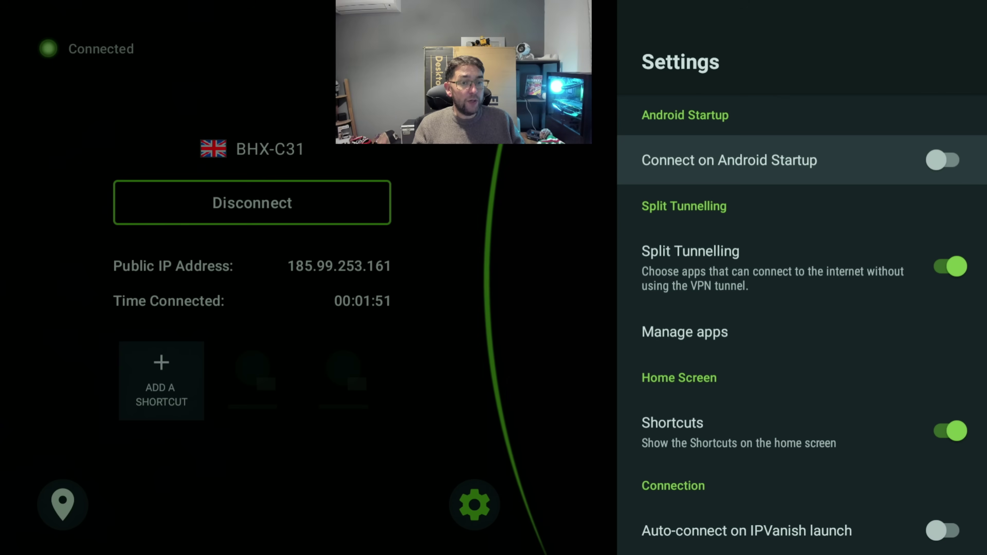